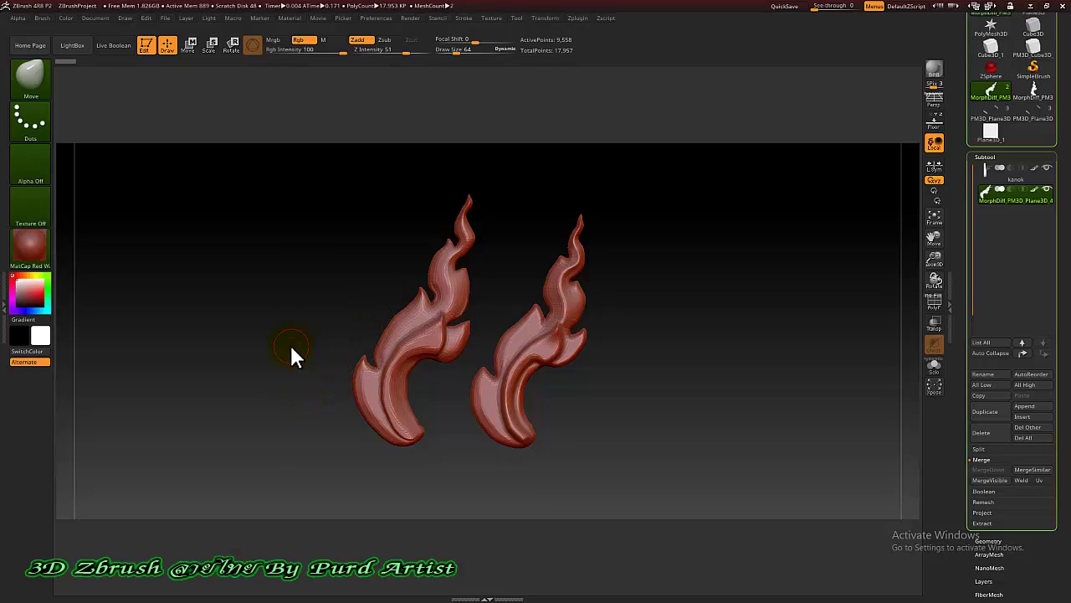
Rotate the flame models, sketch red guide curves beside them, then clear the sketch strokes
drag(292, 348, 323, 349)
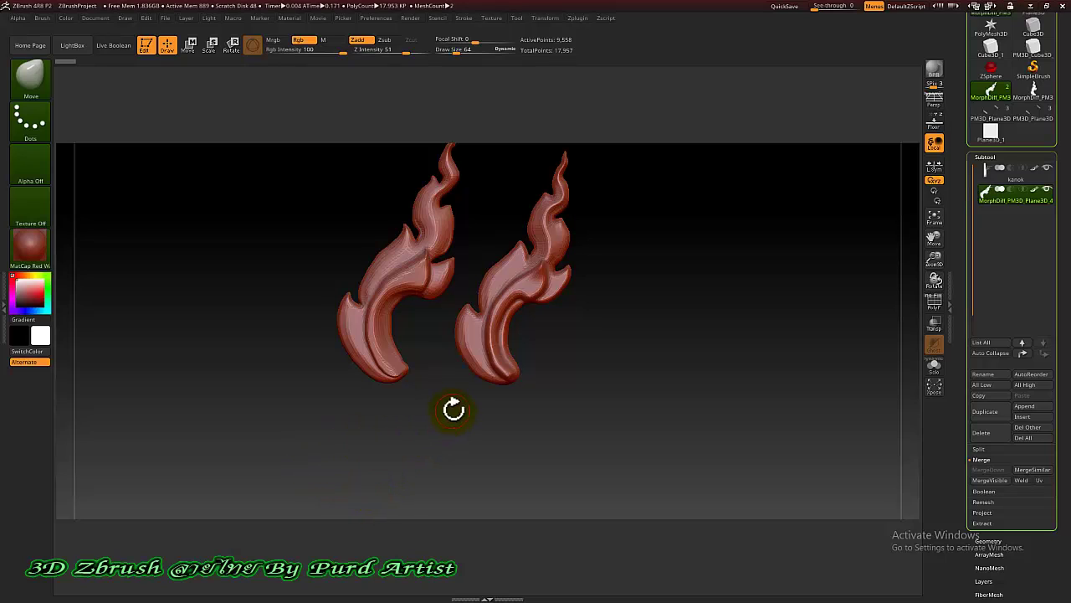
mouse_move(453, 410)
mouse_down()
mouse_move(437, 414)
mouse_move(442, 405)
mouse_up()
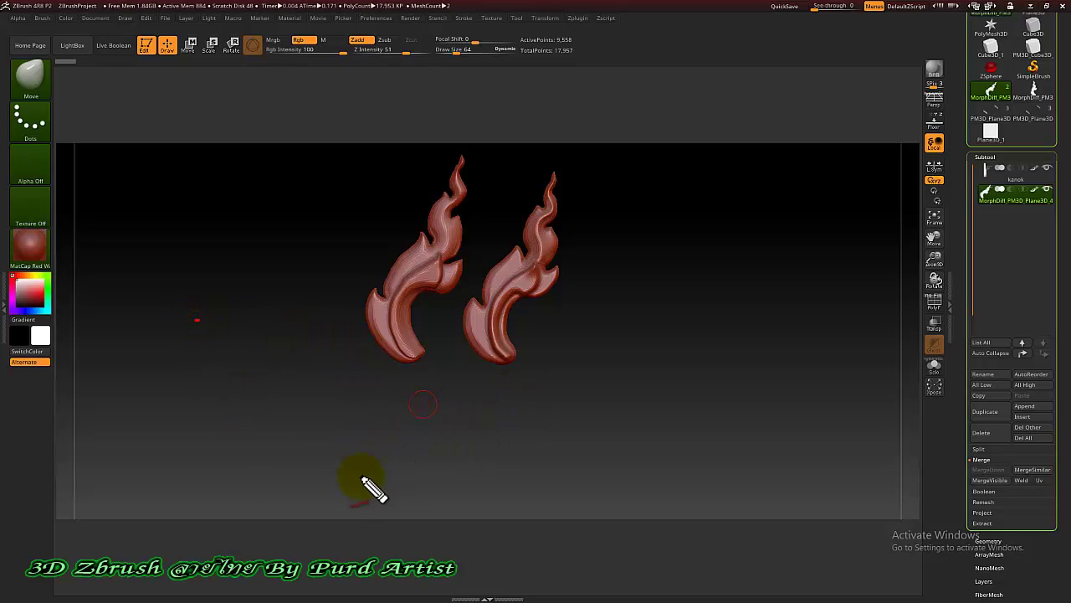
mouse_move(363, 481)
mouse_down()
mouse_move(350, 479)
mouse_move(384, 419)
mouse_move(350, 376)
mouse_move(357, 317)
mouse_move(413, 380)
mouse_move(407, 488)
mouse_move(448, 433)
mouse_move(430, 407)
mouse_move(435, 333)
mouse_move(466, 474)
mouse_move(419, 344)
mouse_move(430, 318)
mouse_move(402, 371)
mouse_up()
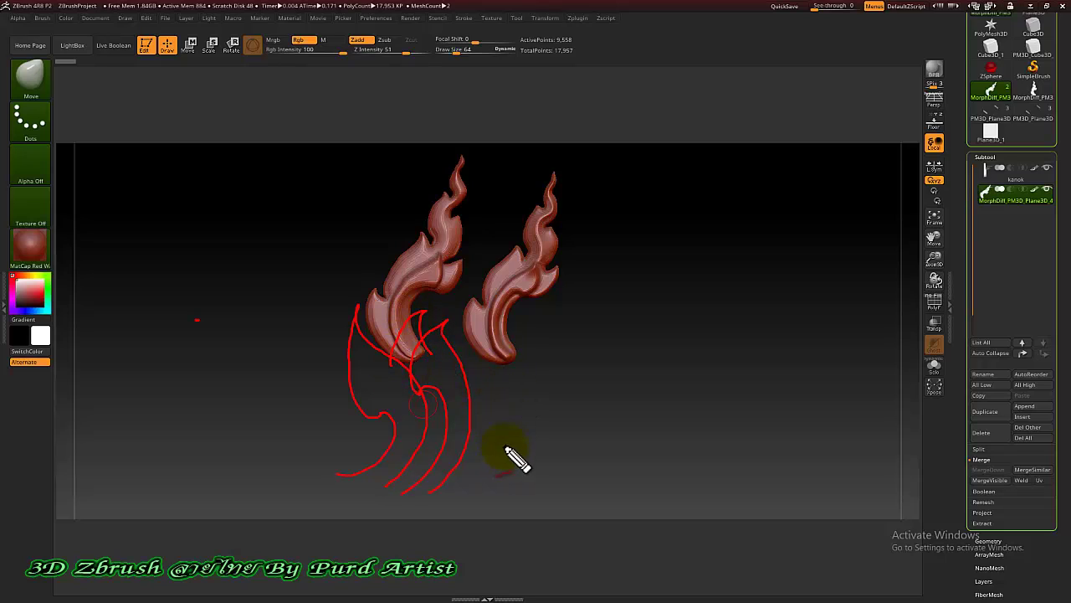
mouse_move(284, 476)
mouse_down()
mouse_move(329, 462)
mouse_move(339, 409)
mouse_up()
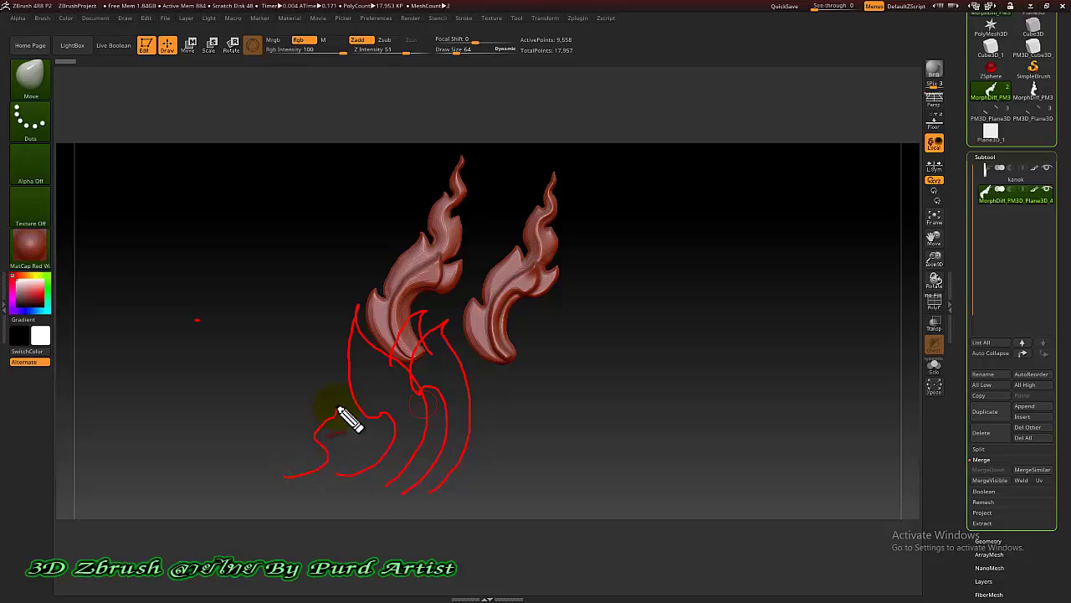
mouse_move(354, 445)
mouse_down()
mouse_move(368, 505)
mouse_move(438, 509)
mouse_move(452, 479)
mouse_up()
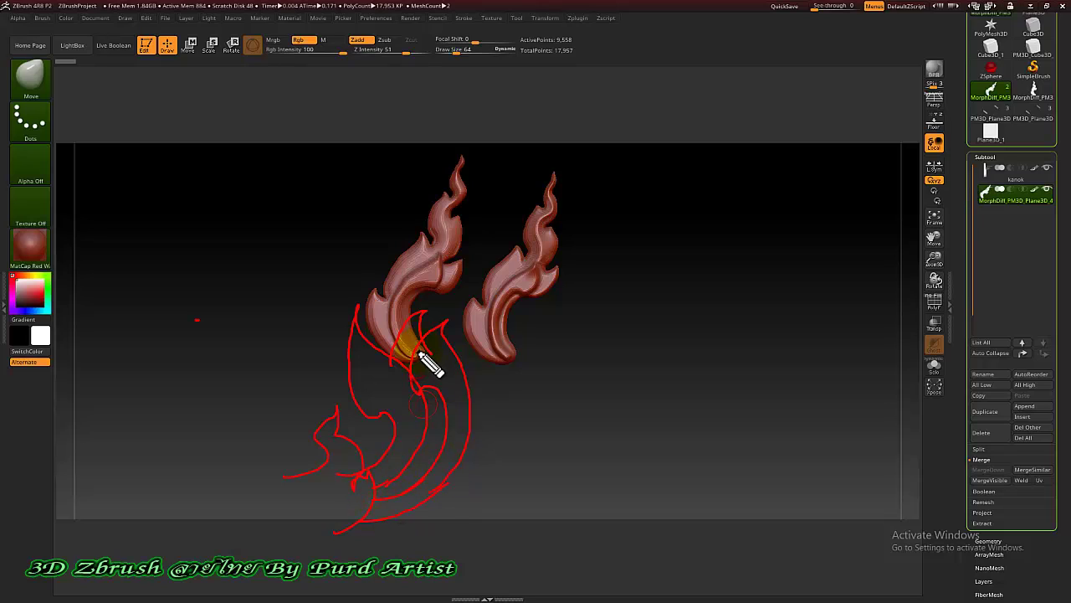
key(Escape)
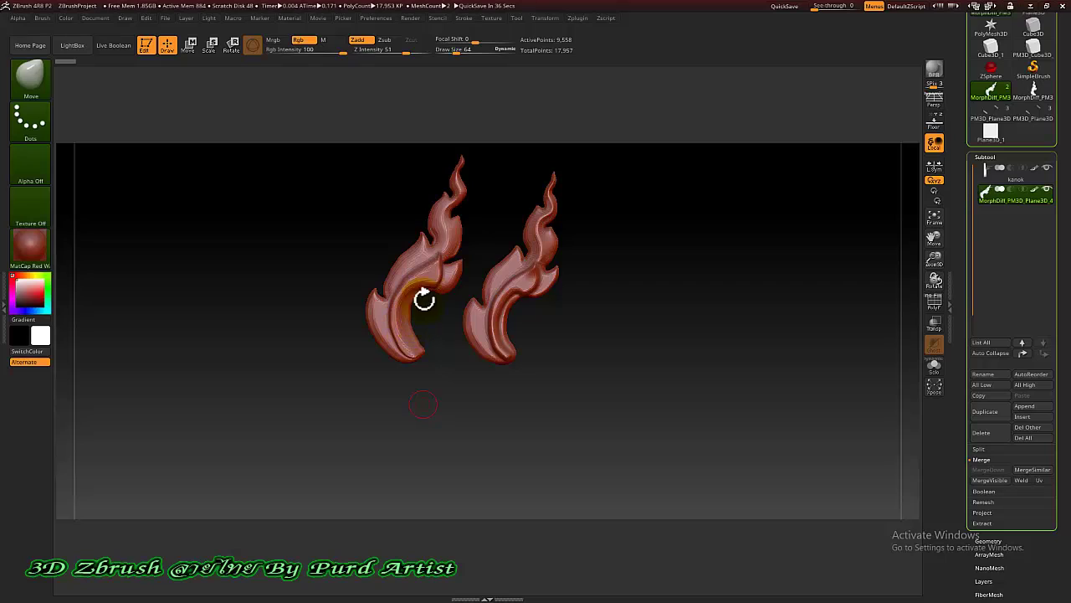
Switch the tool to SimpleBrush, confirm leaving Edit mode, and clear the canvas with Ctrl+N
drag(960, 130, 956, 182)
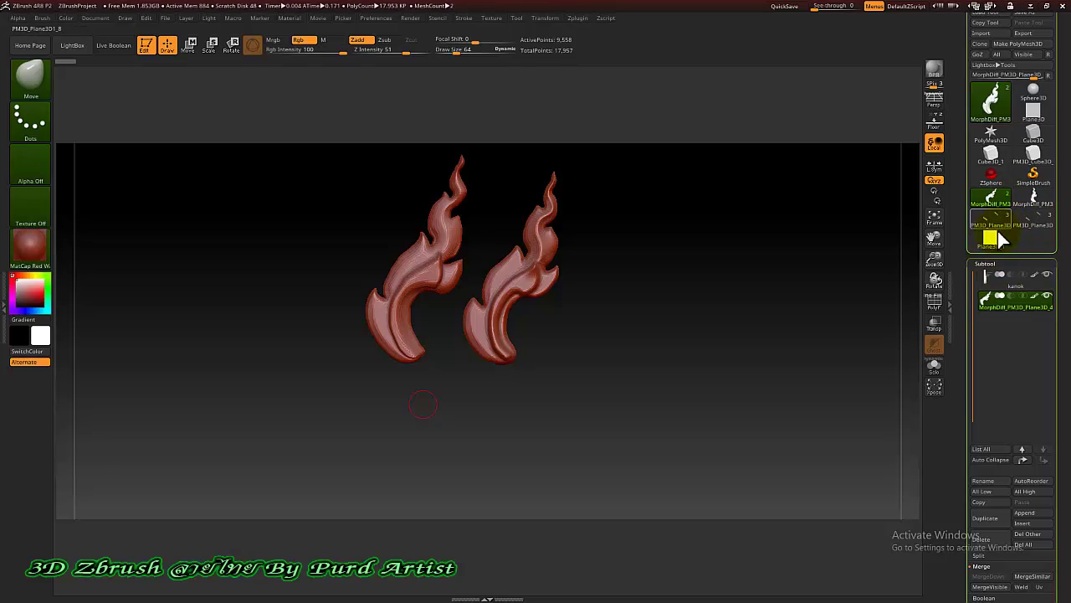
click(1040, 186)
click(466, 198)
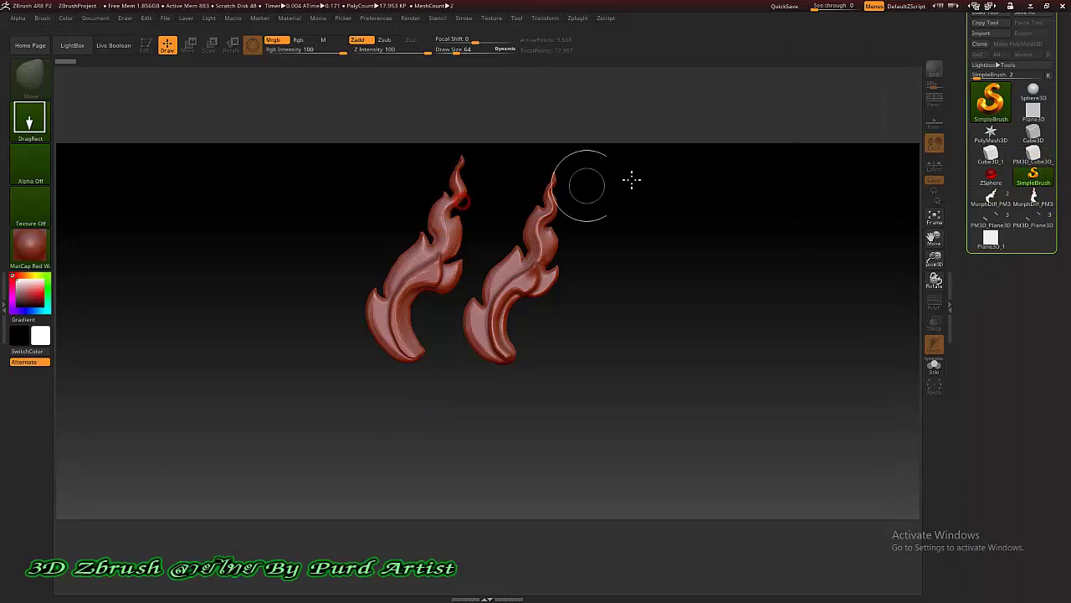
key(ctrl+n)
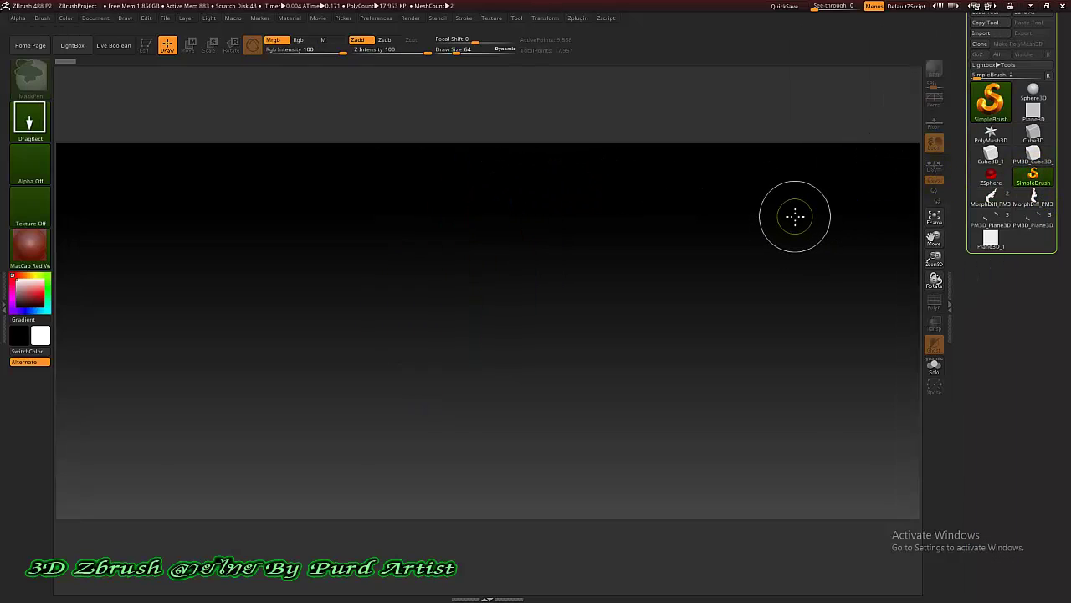
Draw a Plane3D on the canvas and convert it to an editable PolyMesh3D
click(991, 100)
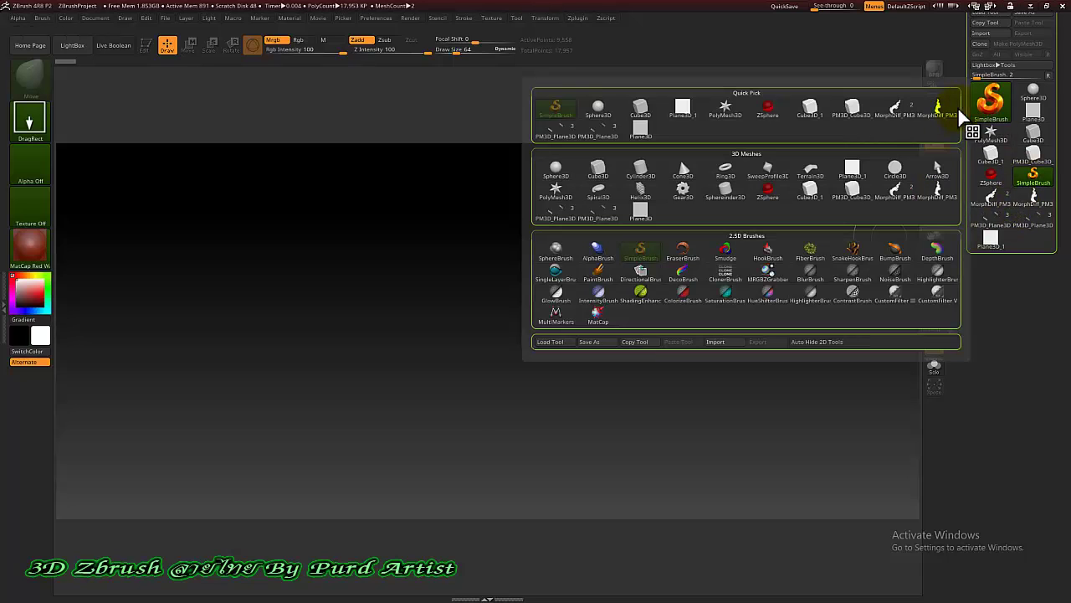
click(852, 171)
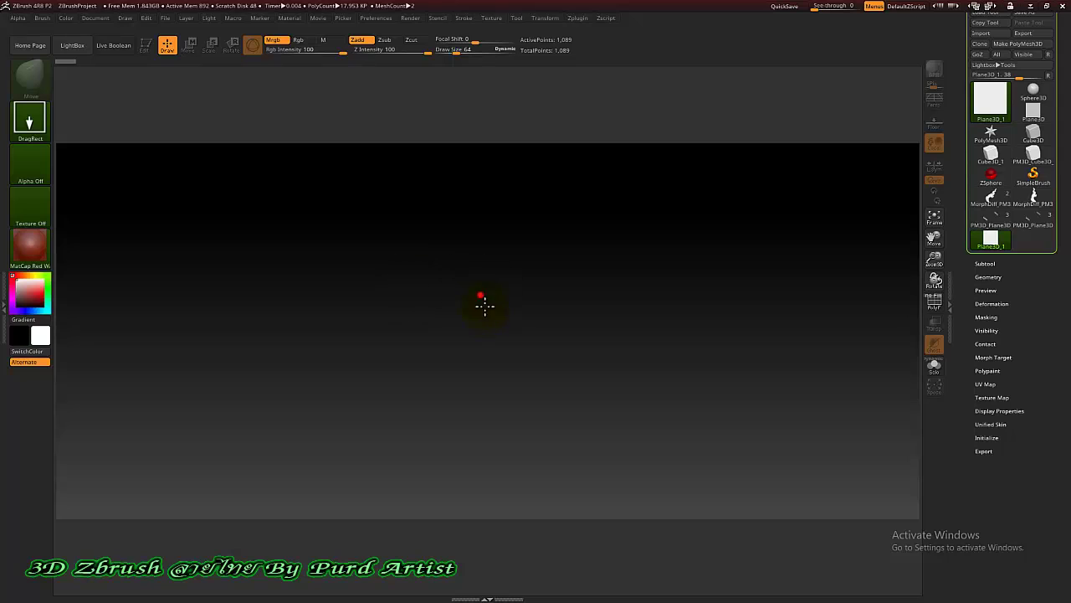
mouse_move(479, 295)
mouse_down()
mouse_move(485, 385)
mouse_move(478, 376)
mouse_up()
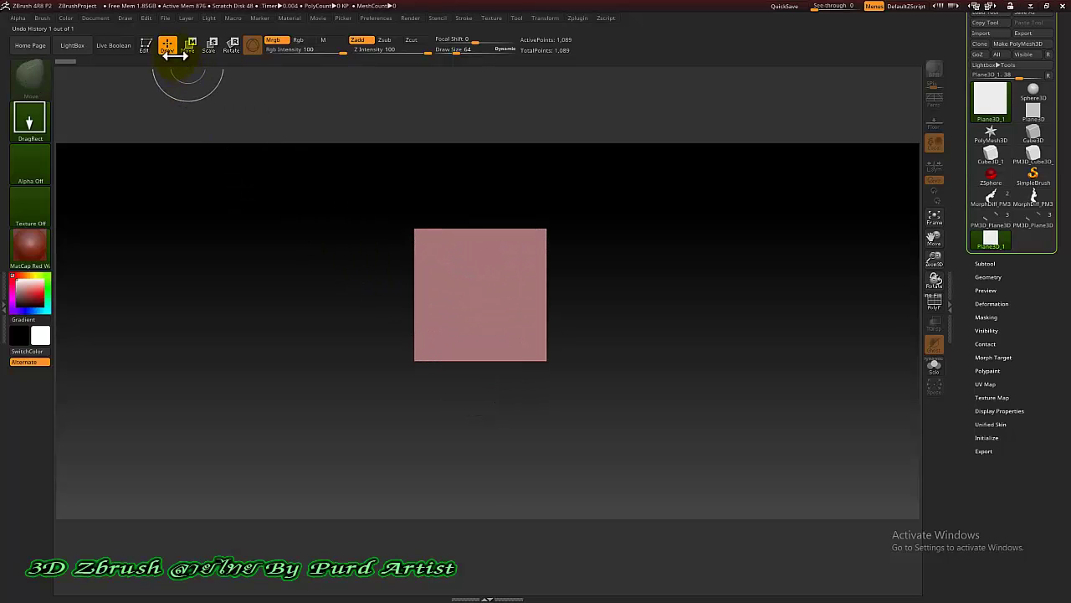
click(145, 43)
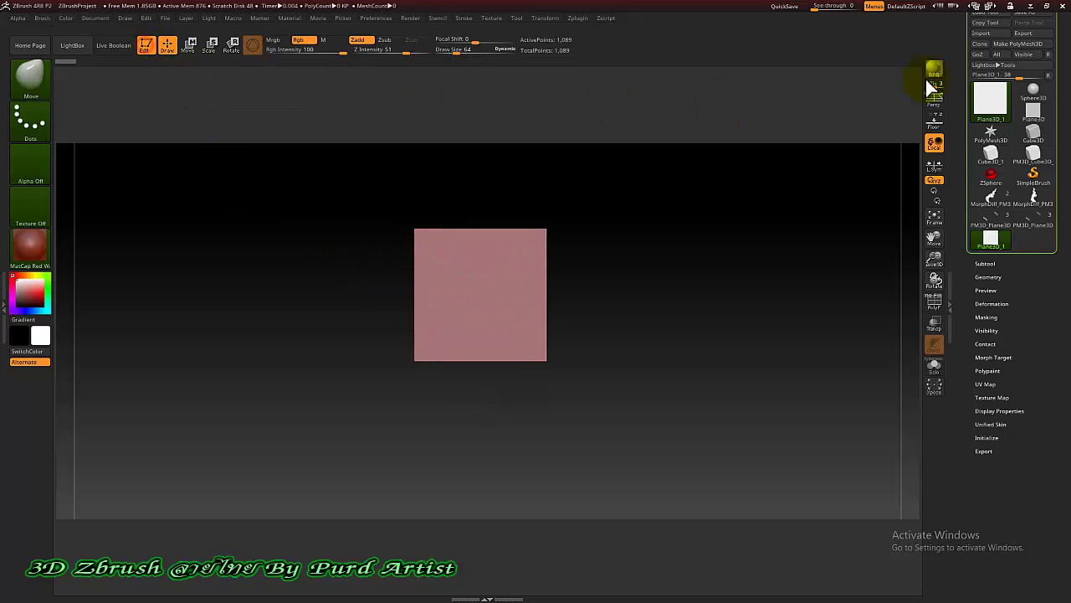
click(1016, 44)
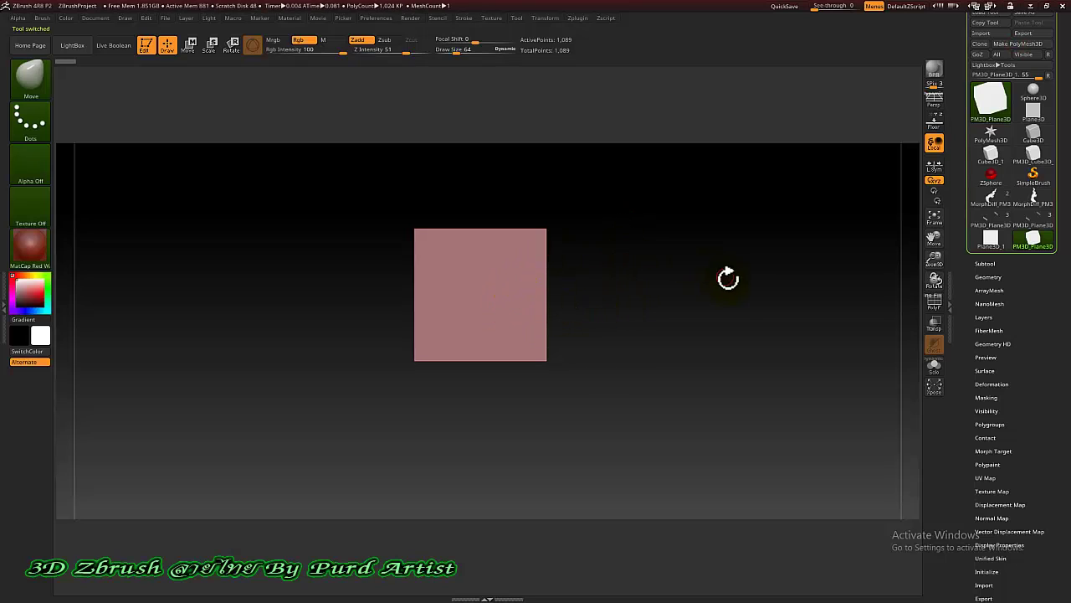
Enlarge the plane in view, then make the curved MorphDiff_PM3 strip the active tool
alt+drag(729, 277, 734, 254)
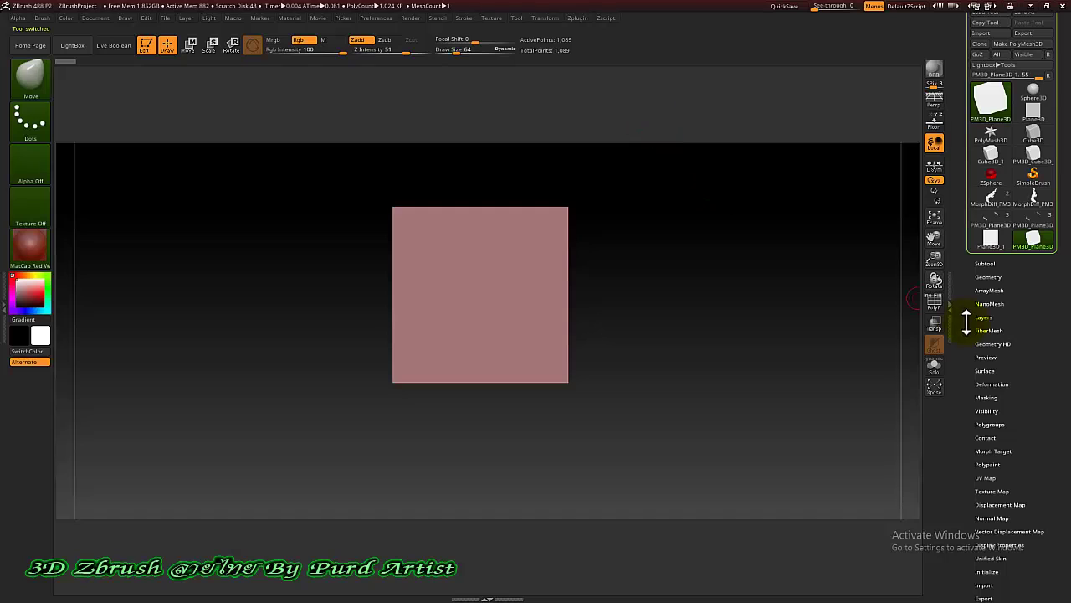
drag(966, 308, 962, 281)
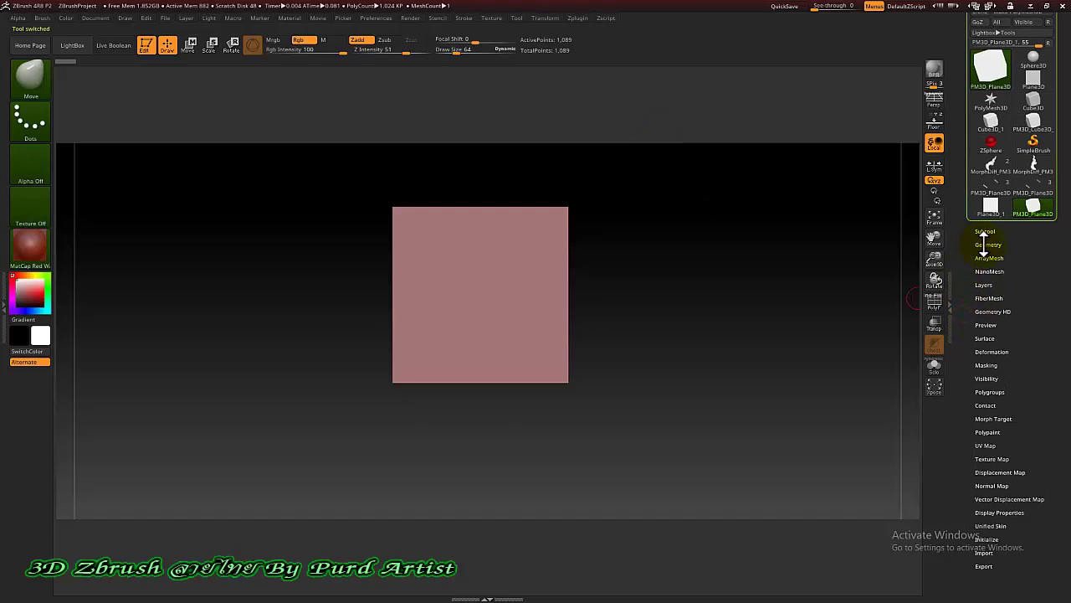
click(991, 165)
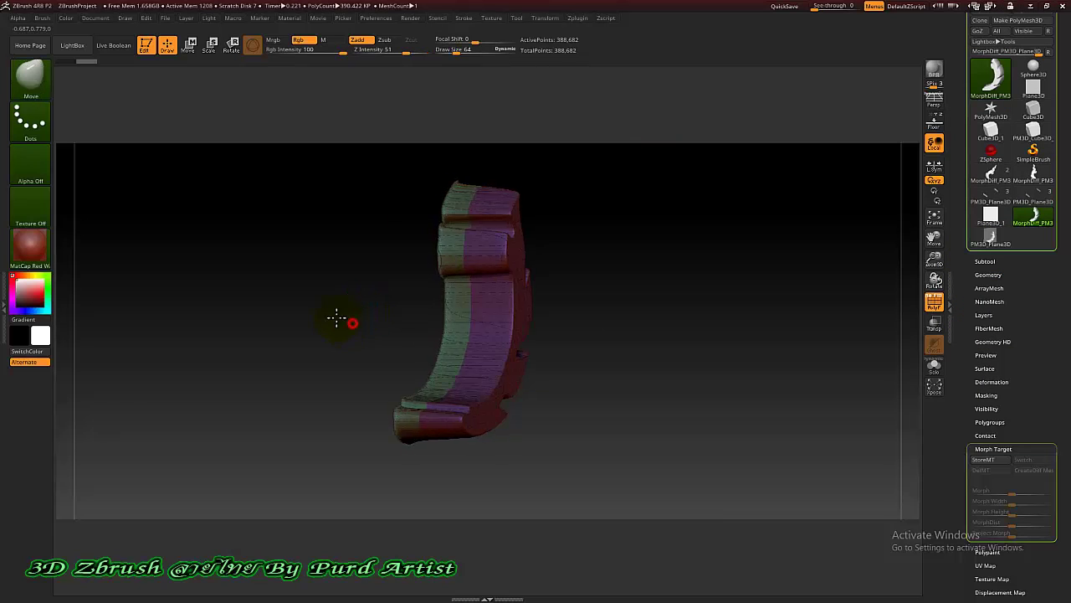
Orbit to a three-quarter view, isolate the green polygroup, then invert visibility to show the orange and purple parts
mouse_move(336, 317)
mouse_down()
mouse_move(306, 313)
mouse_move(351, 313)
mouse_up()
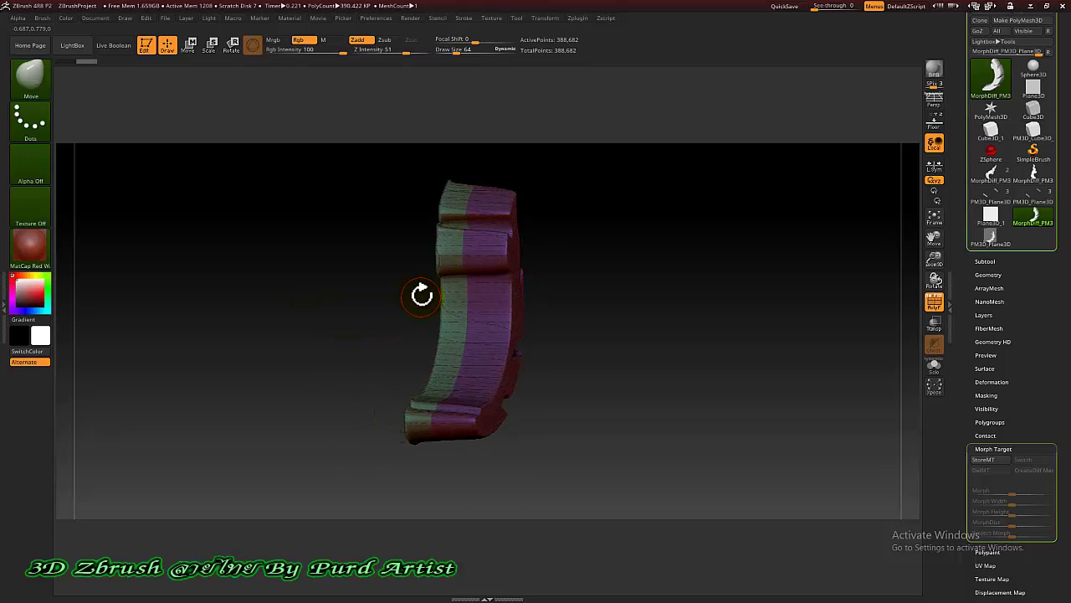
drag(421, 295, 345, 316)
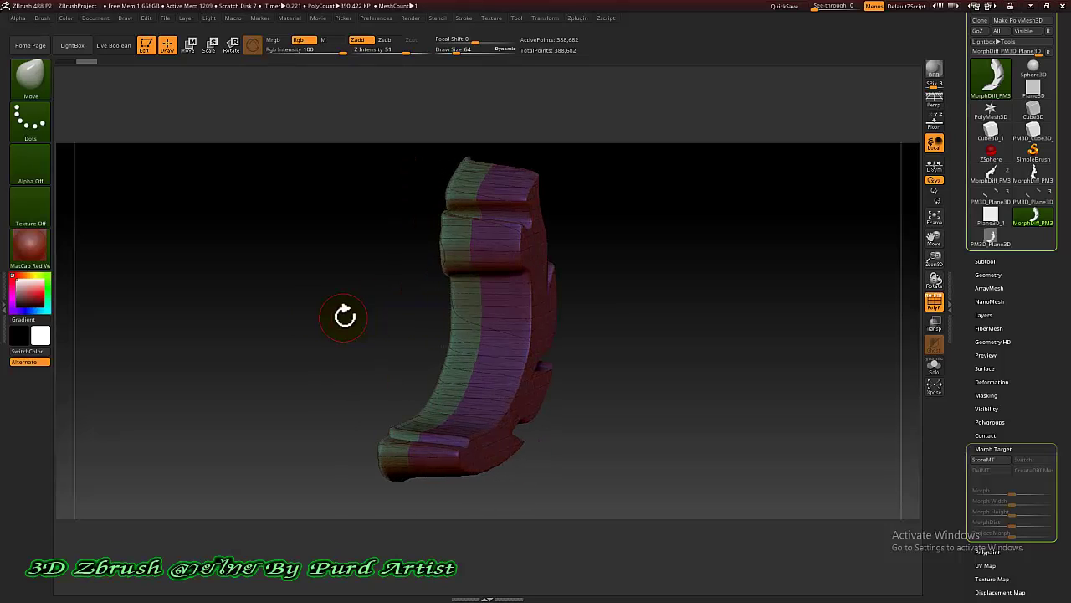
key(ctrl+shift)
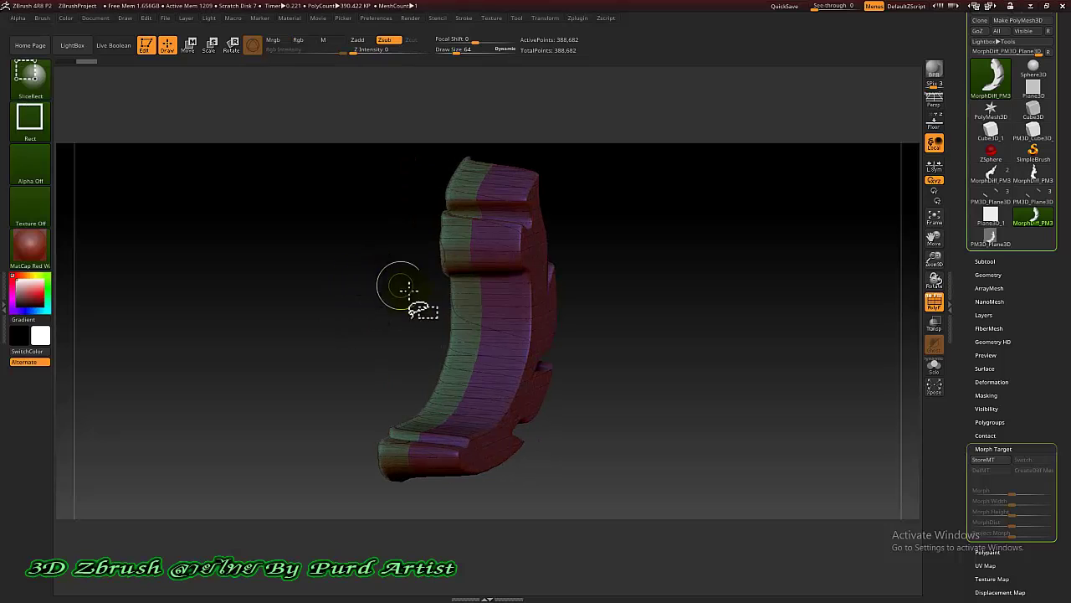
ctrl+shift+click(464, 309)
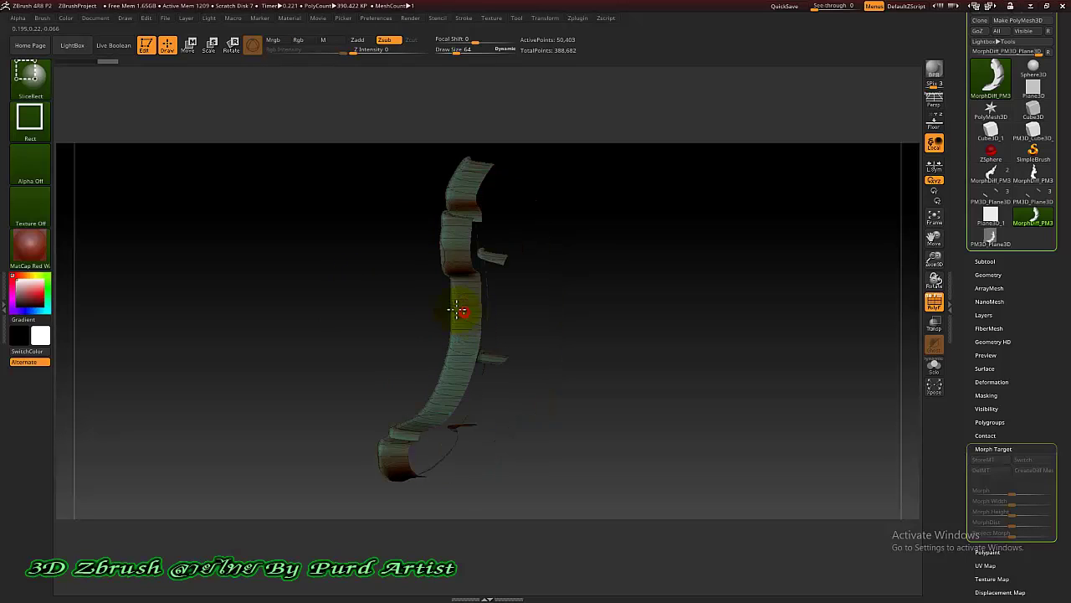
ctrl+shift+click(371, 307)
mouse_move(349, 304)
ctrl+shift+mouse_down()
mouse_move(401, 311)
mouse_move(335, 299)
ctrl+shift+mouse_up()
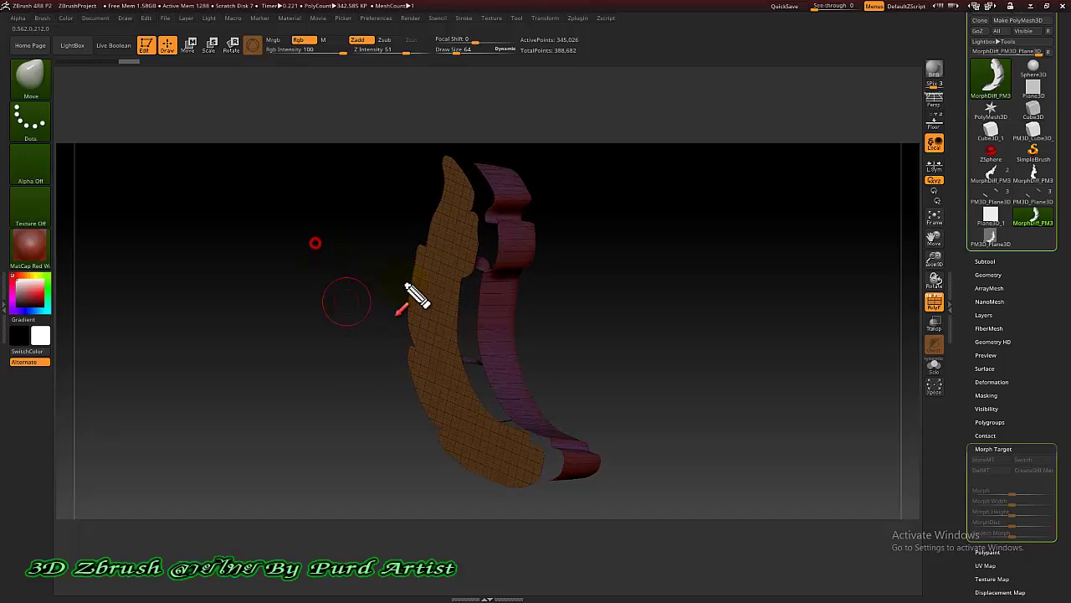
Hide the orange sliced-off piece with a Ctrl+Shift-click and orbit the remaining pink strip
drag(408, 288, 427, 297)
key(Escape)
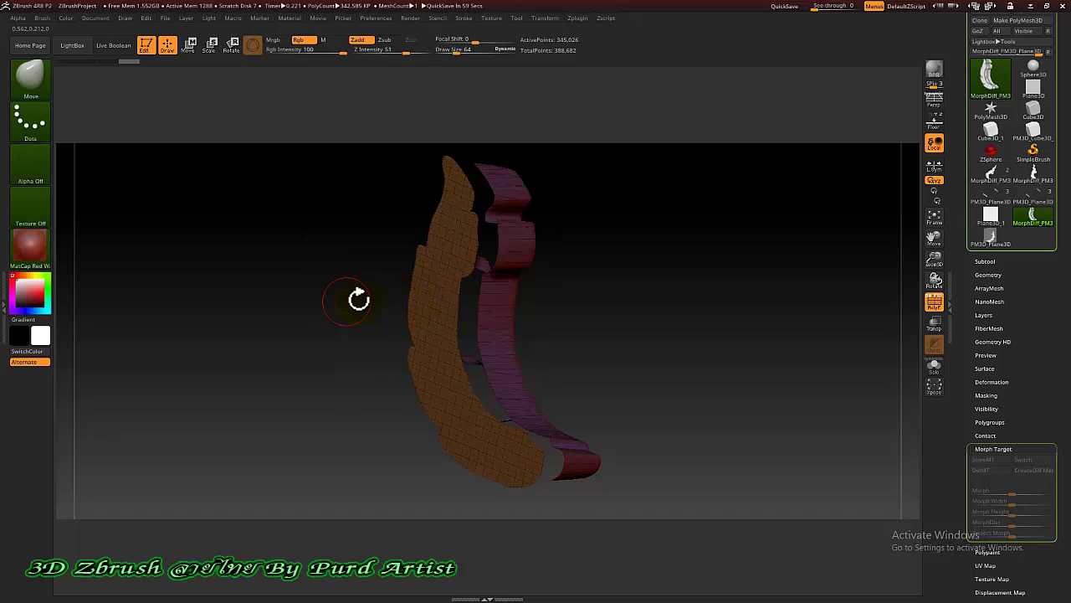
mouse_move(339, 293)
mouse_down()
mouse_move(334, 299)
mouse_move(377, 310)
mouse_up()
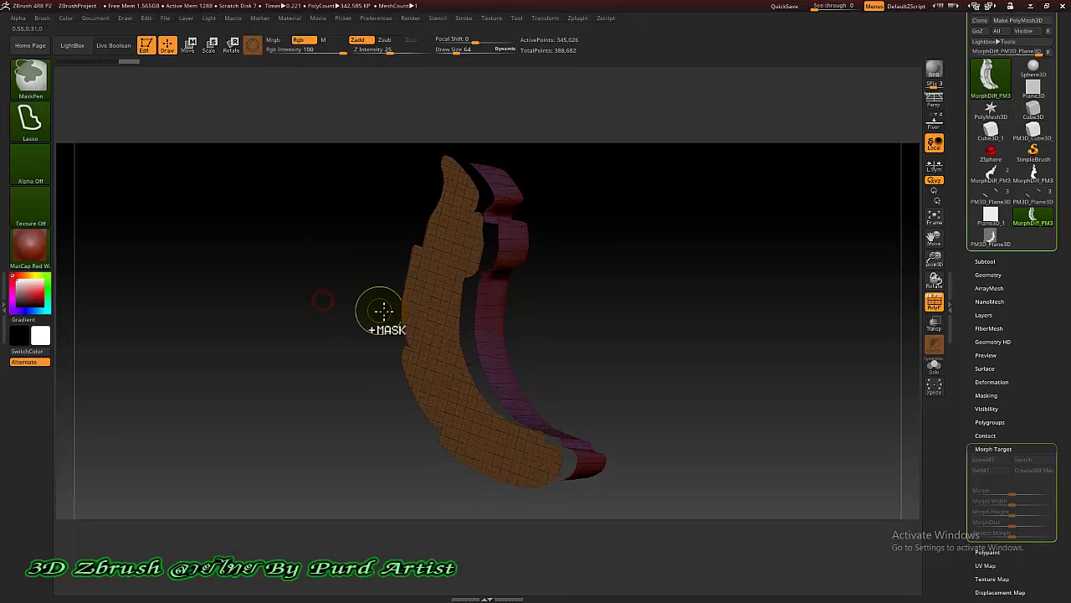
ctrl+shift+click(427, 303)
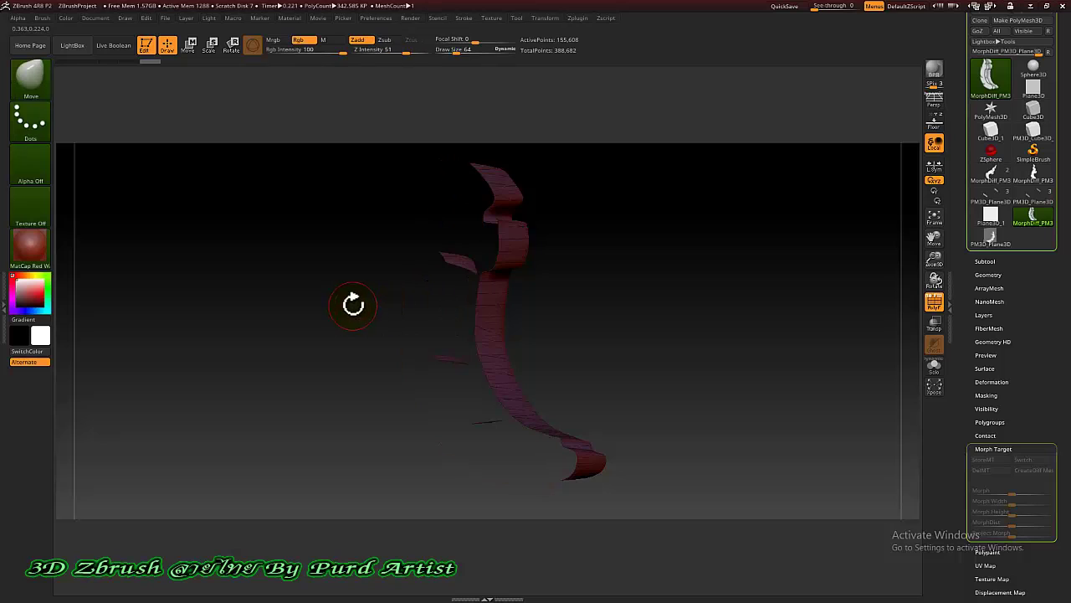
mouse_move(353, 304)
mouse_down()
mouse_move(294, 311)
mouse_move(367, 310)
mouse_move(282, 307)
mouse_move(296, 332)
mouse_move(352, 337)
mouse_up()
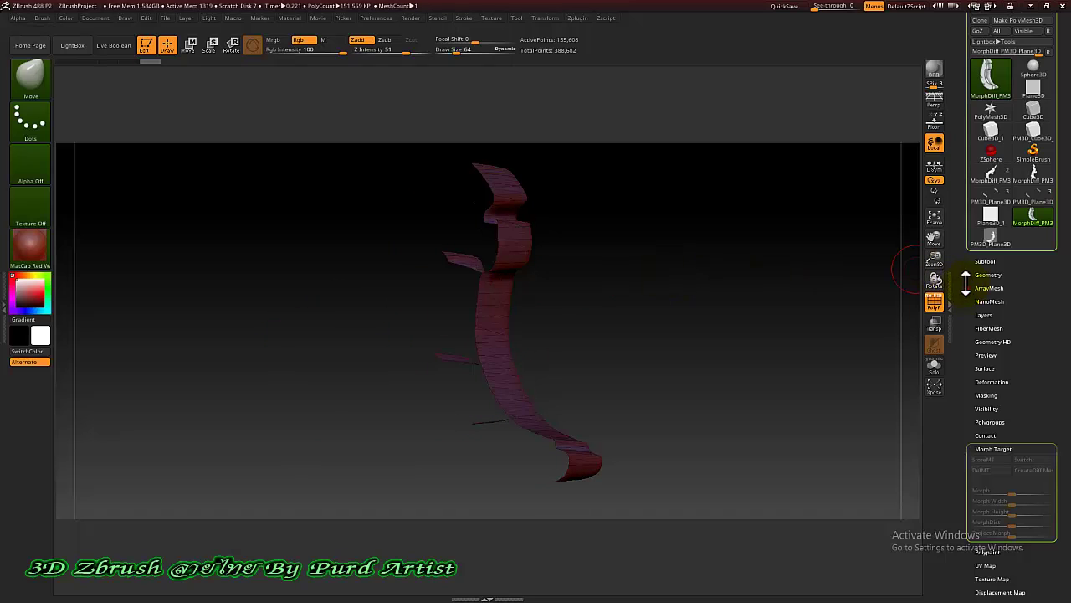
mouse_move(964, 279)
mouse_down()
mouse_move(975, 243)
mouse_move(959, 210)
mouse_up()
click(986, 238)
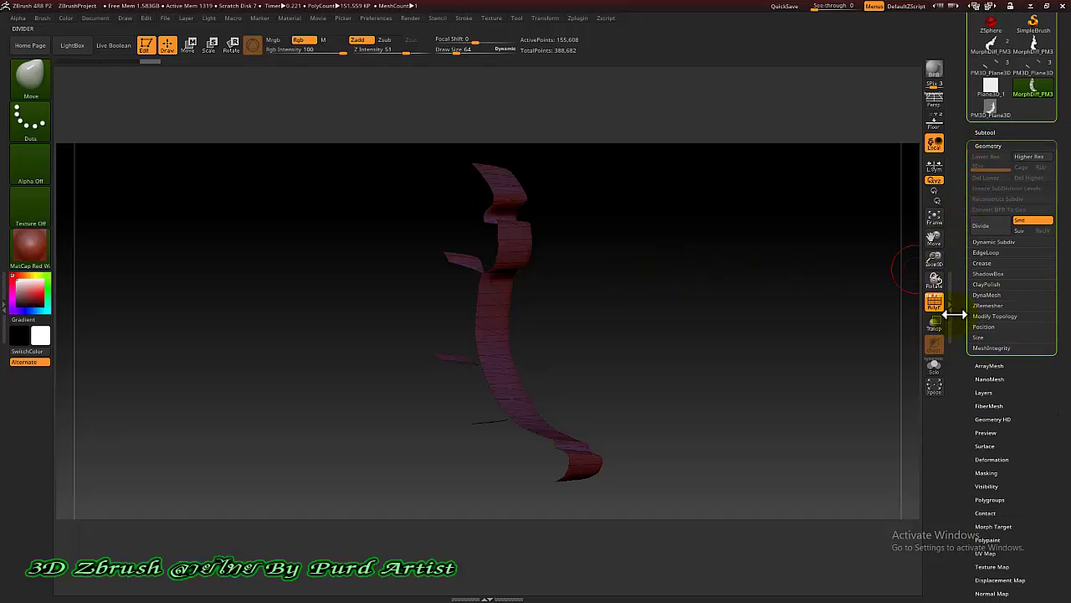
Expand Modify Topology and mark the Geometry, Topology and Del Hidden controls with annotation arrows
click(981, 316)
drag(963, 243, 961, 211)
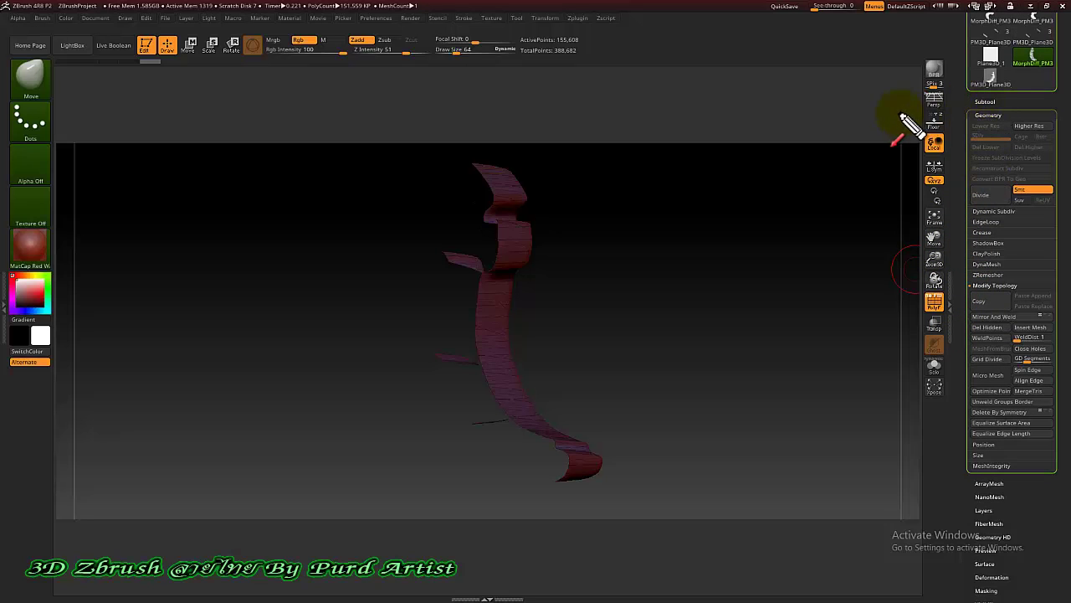
drag(894, 111, 971, 115)
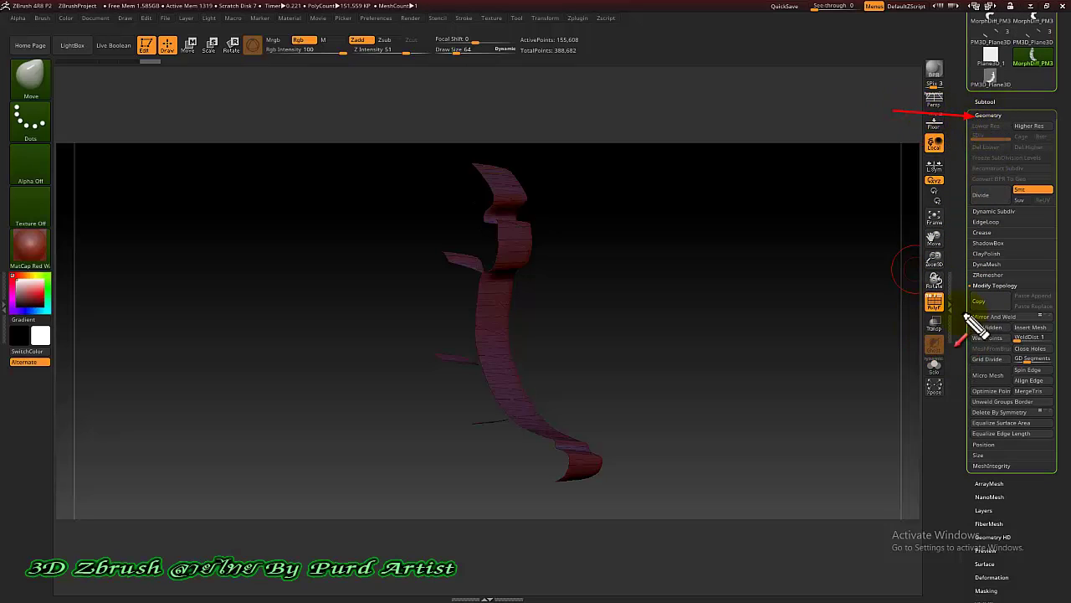
drag(887, 292, 971, 286)
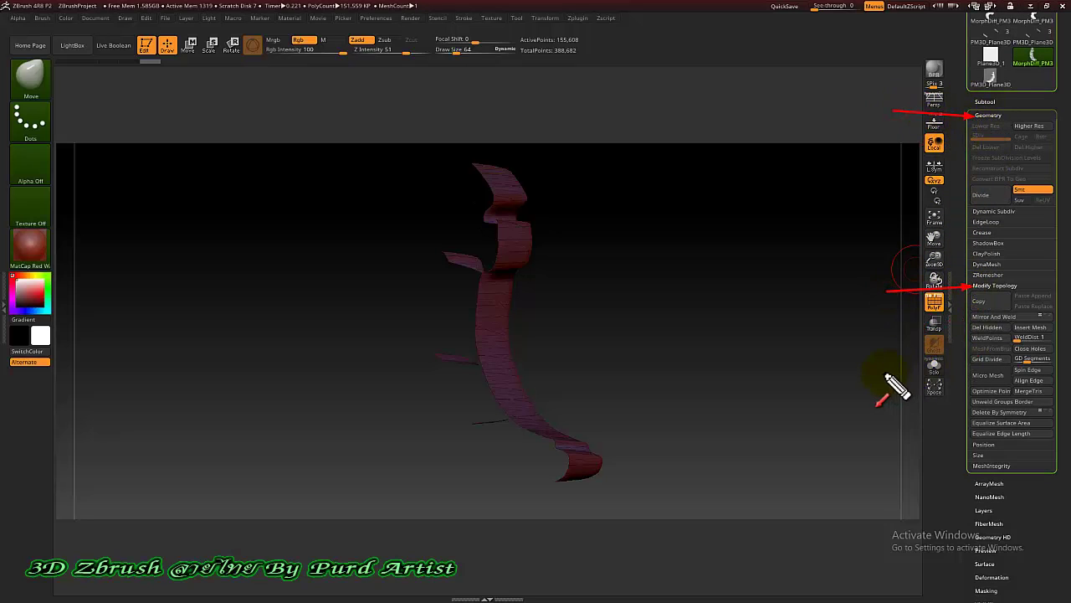
drag(881, 359, 971, 337)
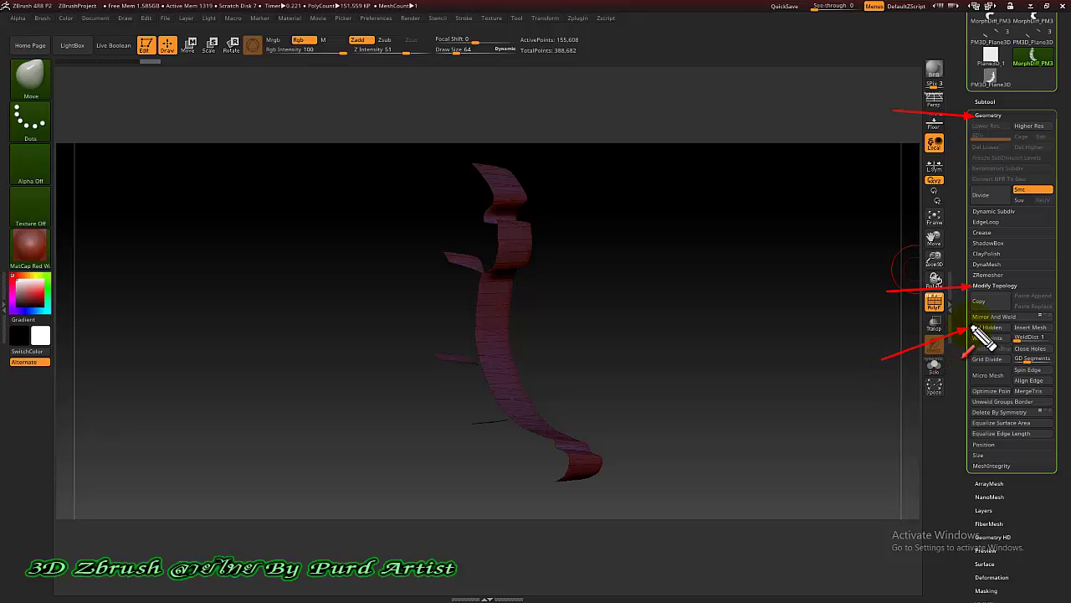
key(Escape)
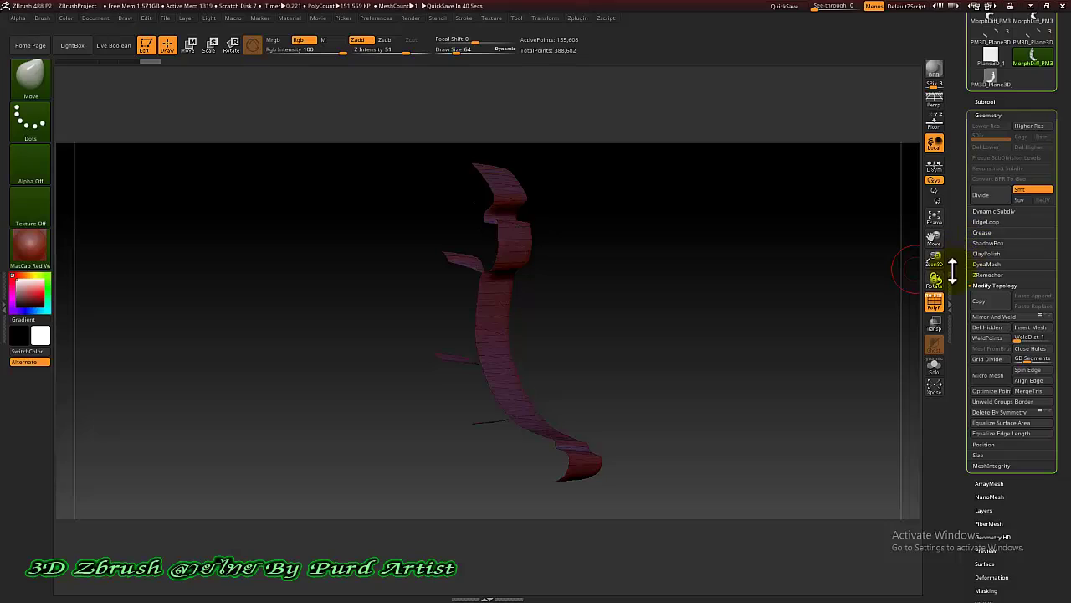
Delete the hidden orange piece with Del Hidden and orbit the strip to see it edge-on
click(984, 325)
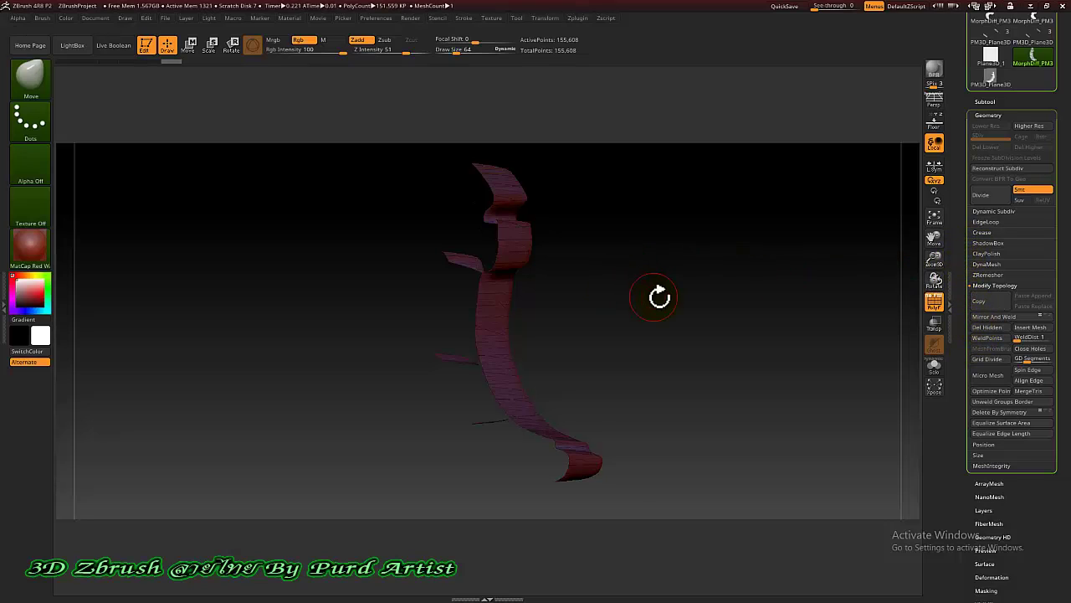
drag(659, 296, 607, 292)
key(ctrl+shift)
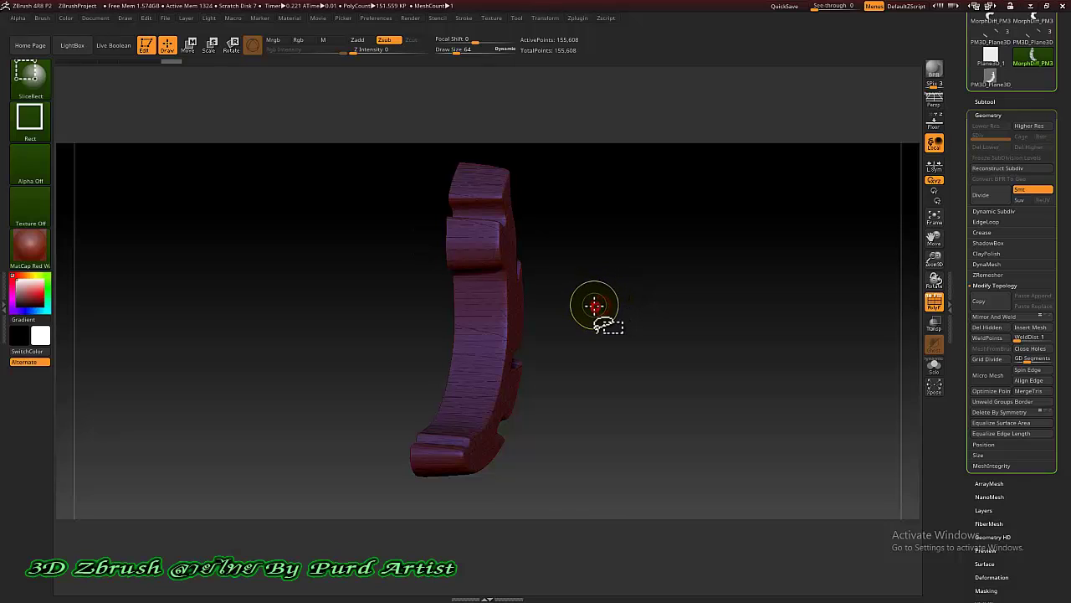
mouse_move(588, 304)
mouse_down()
mouse_move(689, 311)
mouse_move(558, 307)
mouse_move(638, 304)
mouse_up()
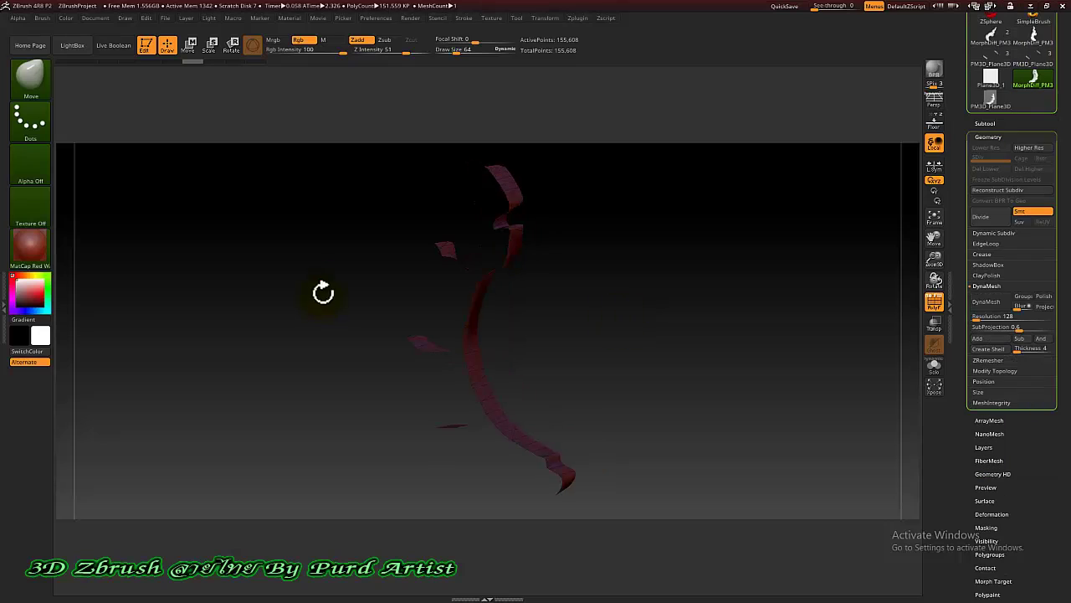
Turn on Double in Tool > Display Properties so the strip's back faces render
drag(955, 369, 957, 251)
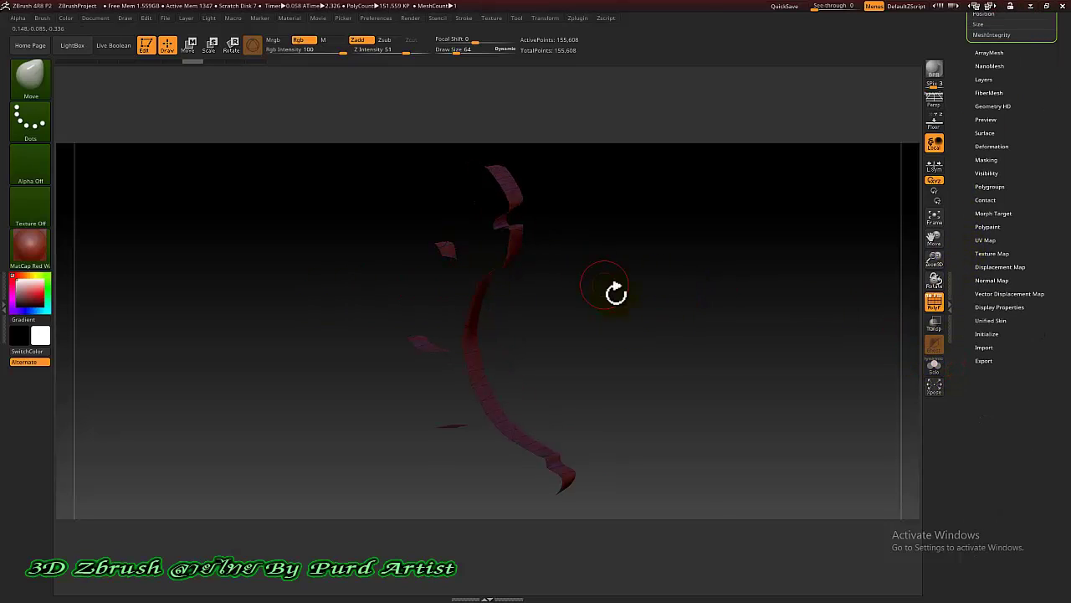
mouse_move(592, 329)
mouse_down()
mouse_move(550, 318)
mouse_move(586, 324)
mouse_up()
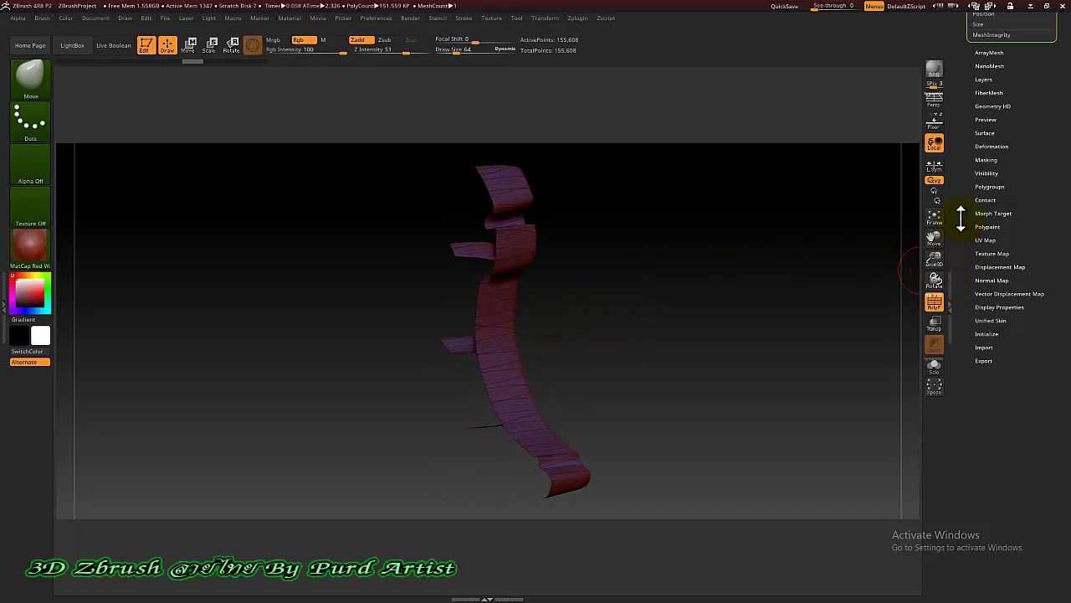
click(979, 307)
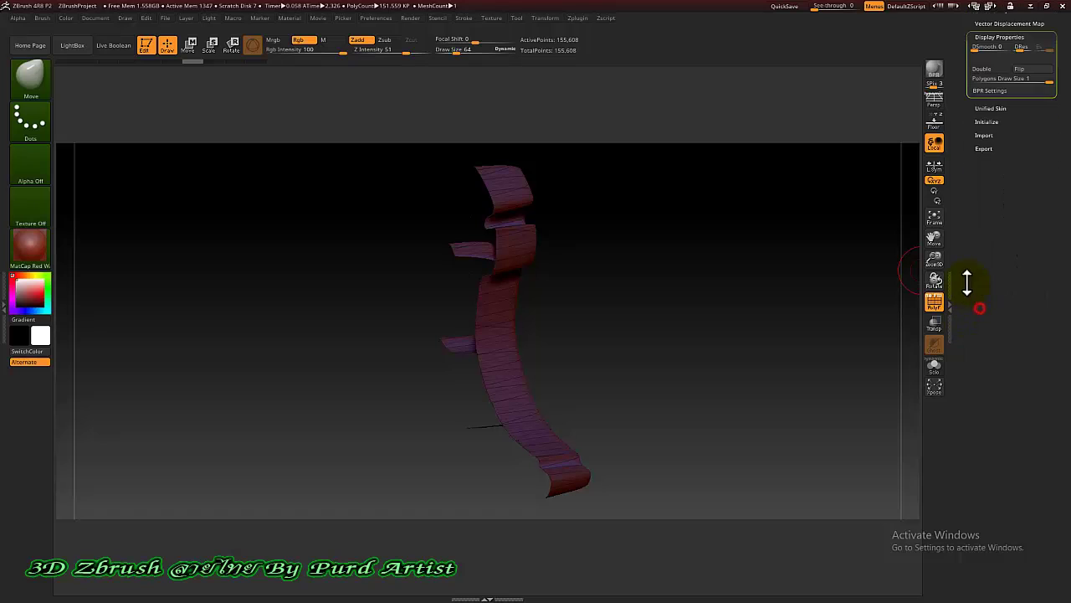
drag(970, 215, 965, 283)
click(978, 292)
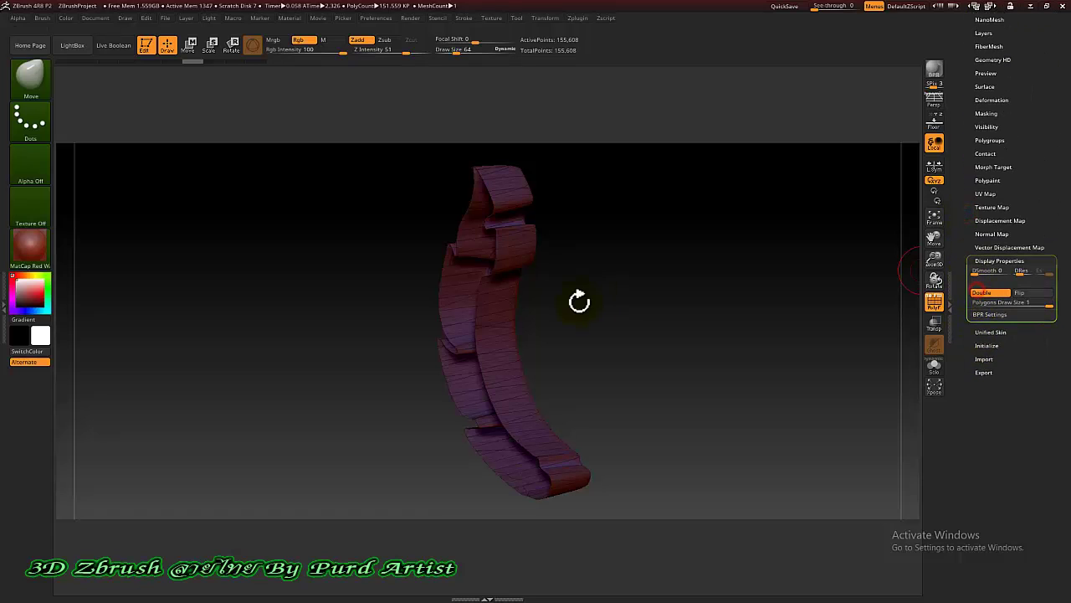
mouse_move(586, 318)
mouse_down()
mouse_move(669, 325)
mouse_move(538, 320)
mouse_up()
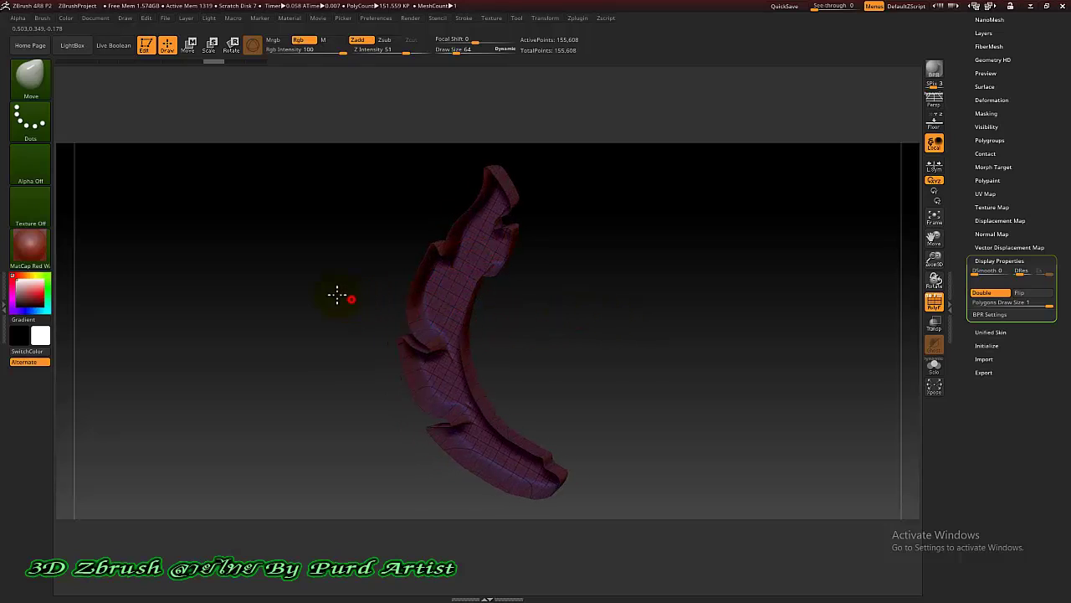
Lasso-mask the whole ornament and invert the mask
mouse_move(339, 297)
mouse_down()
mouse_move(306, 293)
mouse_move(367, 290)
mouse_move(304, 299)
mouse_move(377, 290)
mouse_move(282, 299)
mouse_move(301, 279)
mouse_up()
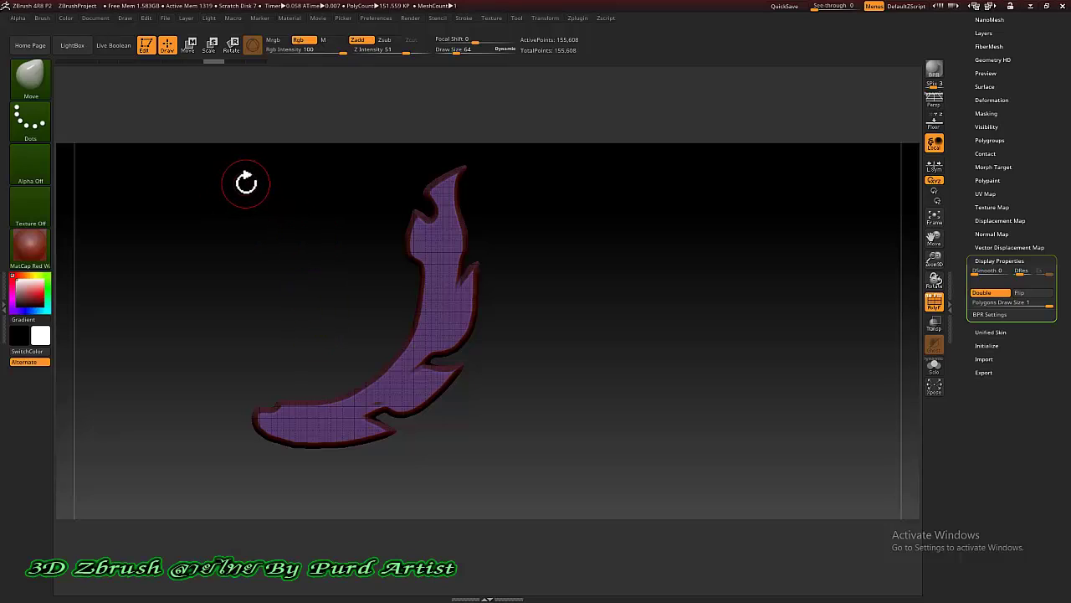
key(ctrl)
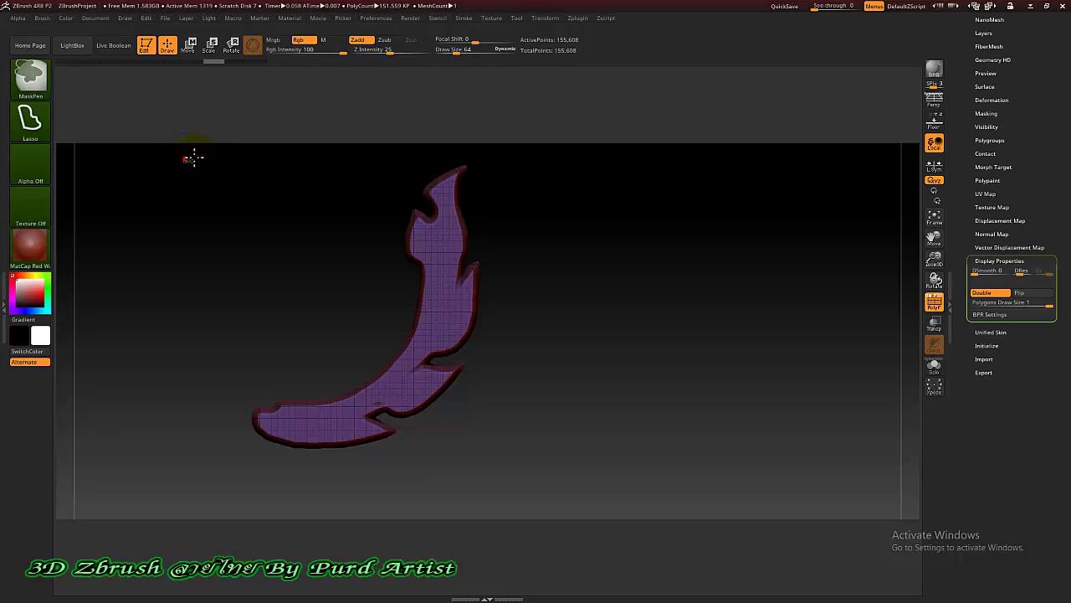
ctrl+drag(417, 149, 517, 374)
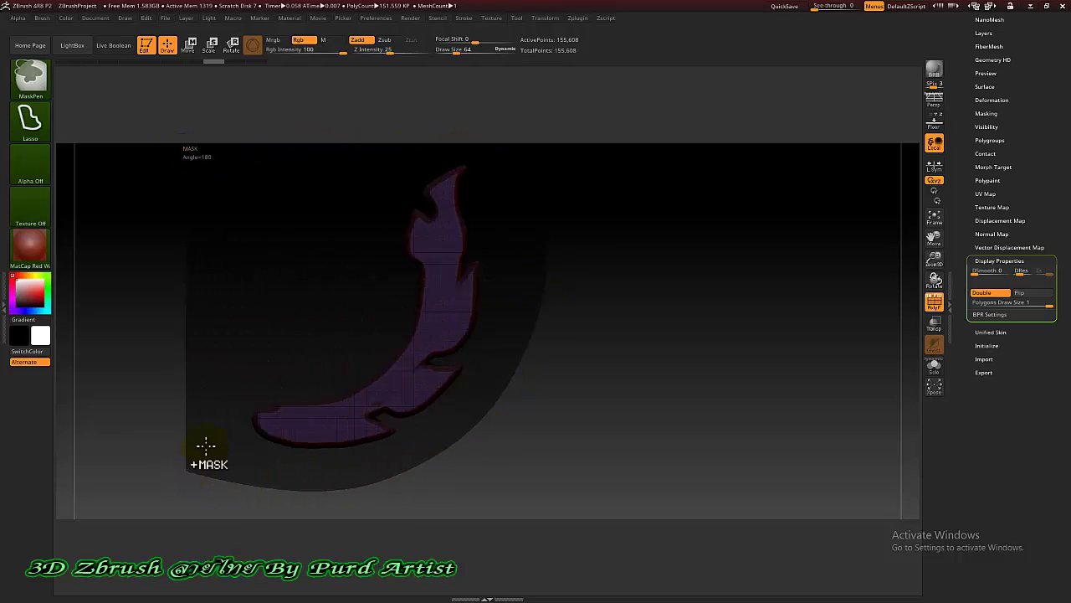
ctrl+drag(329, 491, 208, 442)
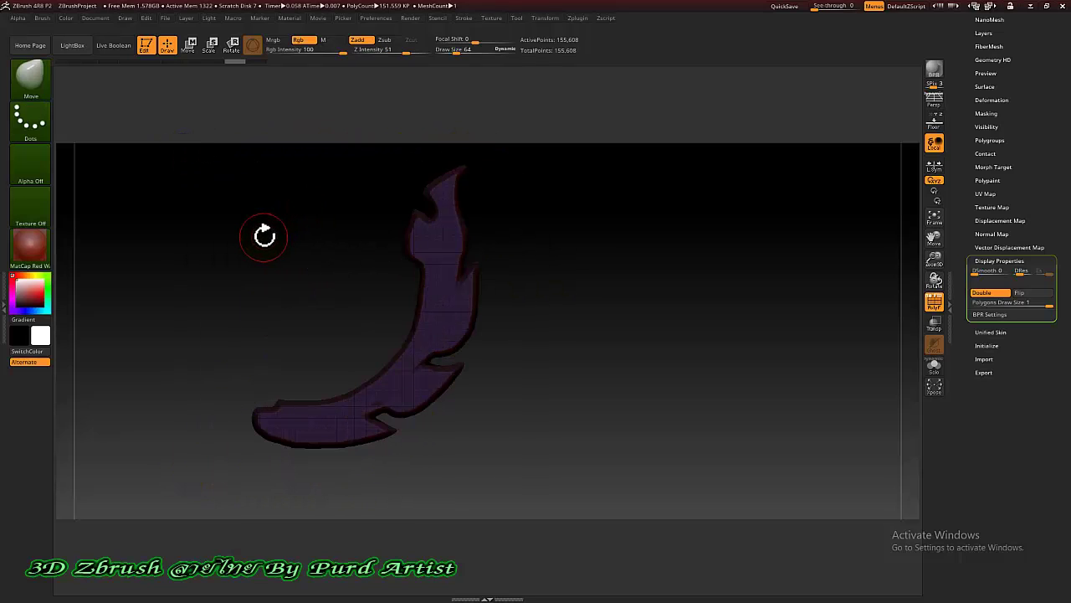
ctrl+click(263, 237)
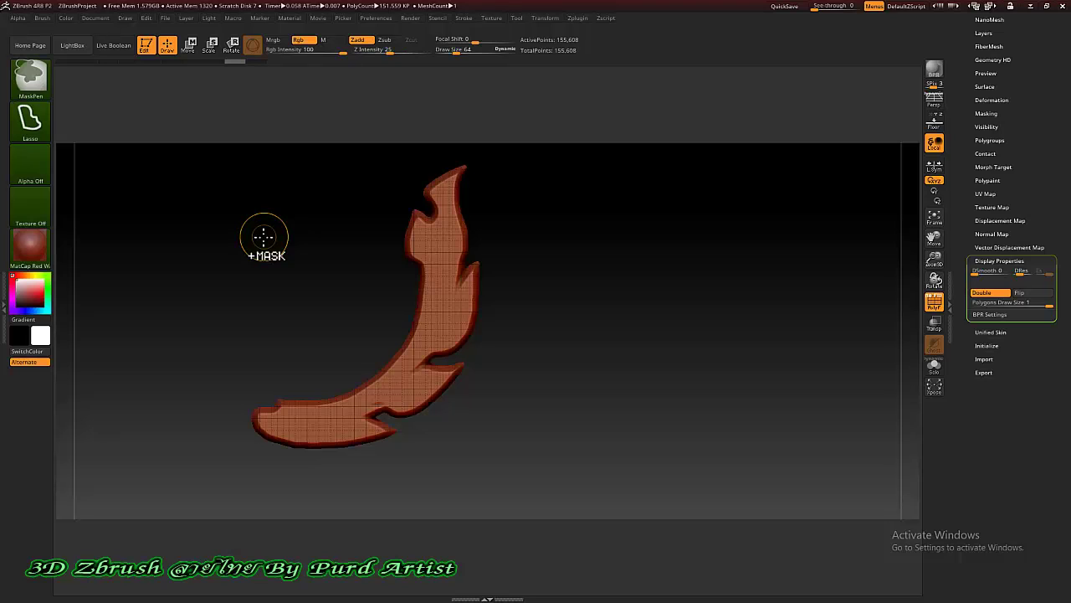
Orbit to show the thickness, then expand the Geometry sub-palette with the DynaMesh resolution controls
mouse_move(239, 292)
mouse_down()
mouse_move(237, 307)
mouse_move(345, 305)
mouse_up()
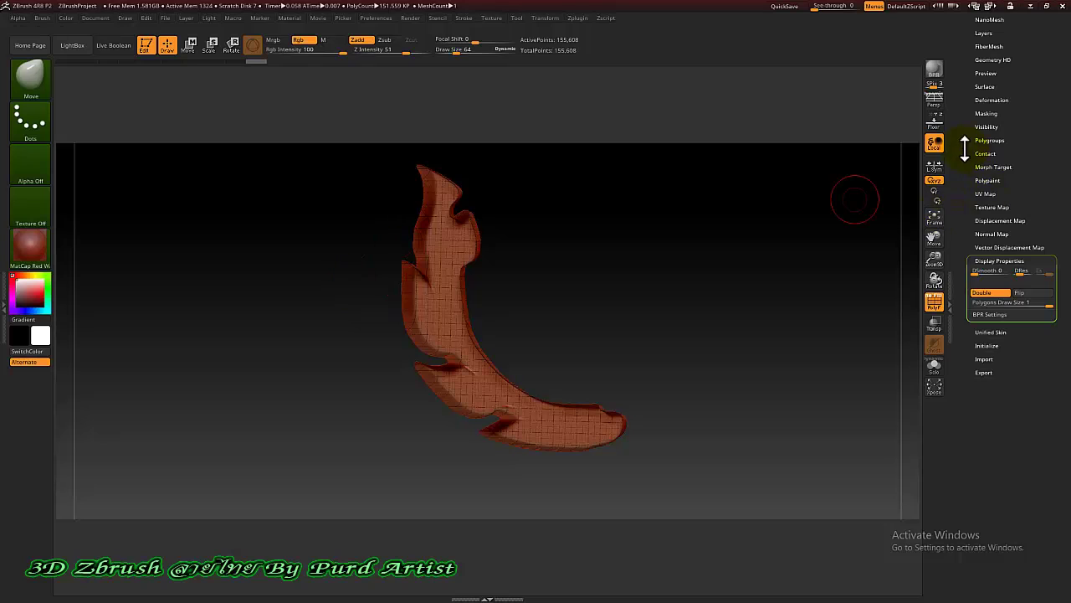
drag(961, 131, 958, 211)
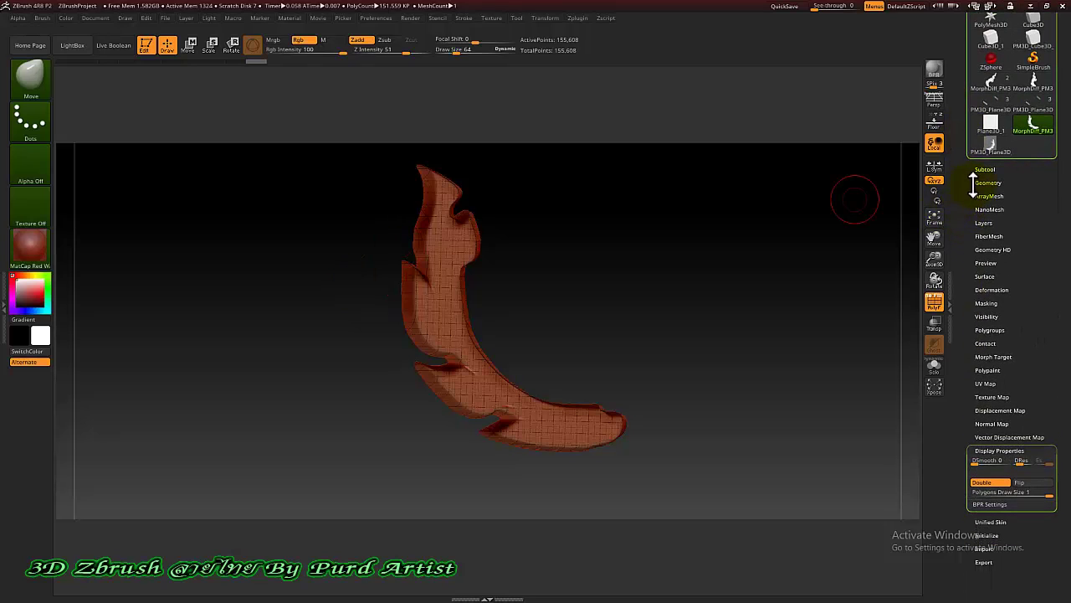
click(964, 184)
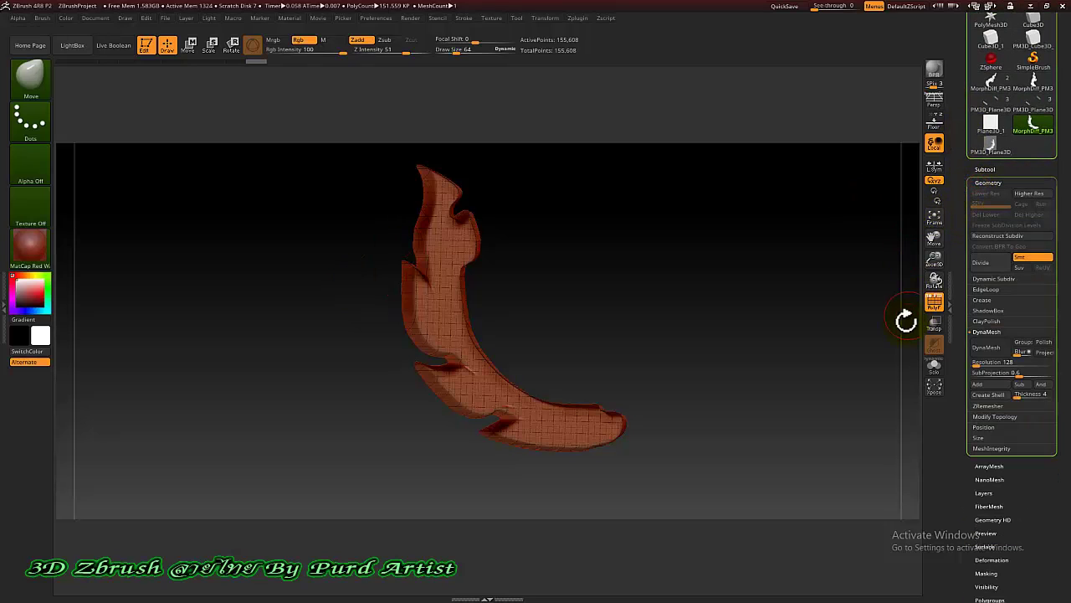
DynaMesh the strip into an even 16,151-point solid and turn it to a straight side view
click(980, 348)
mouse_move(676, 319)
mouse_down()
mouse_move(695, 299)
mouse_move(655, 294)
mouse_up()
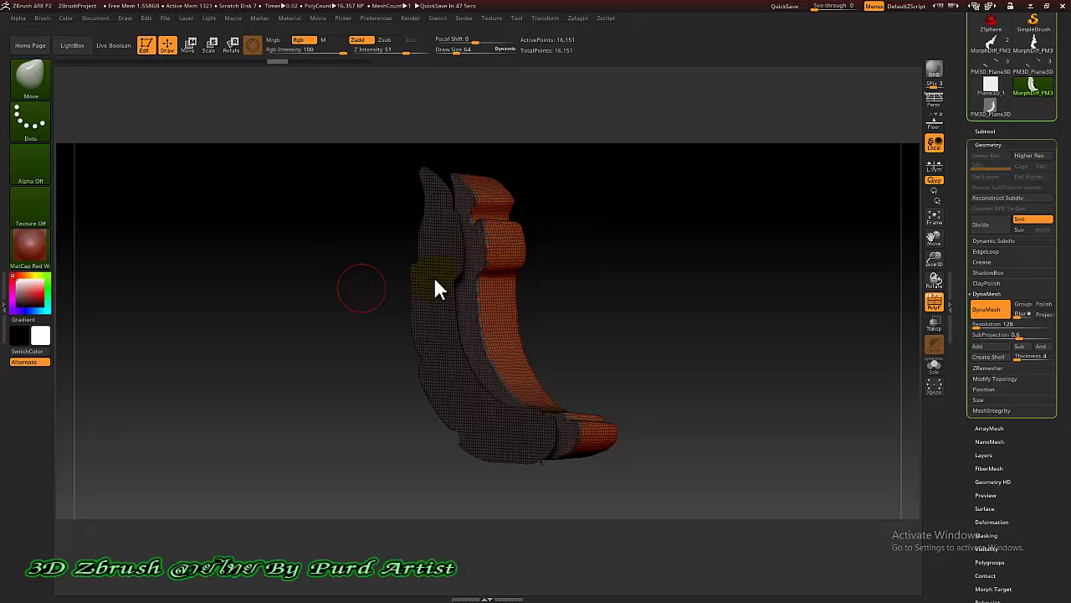
drag(339, 343, 313, 337)
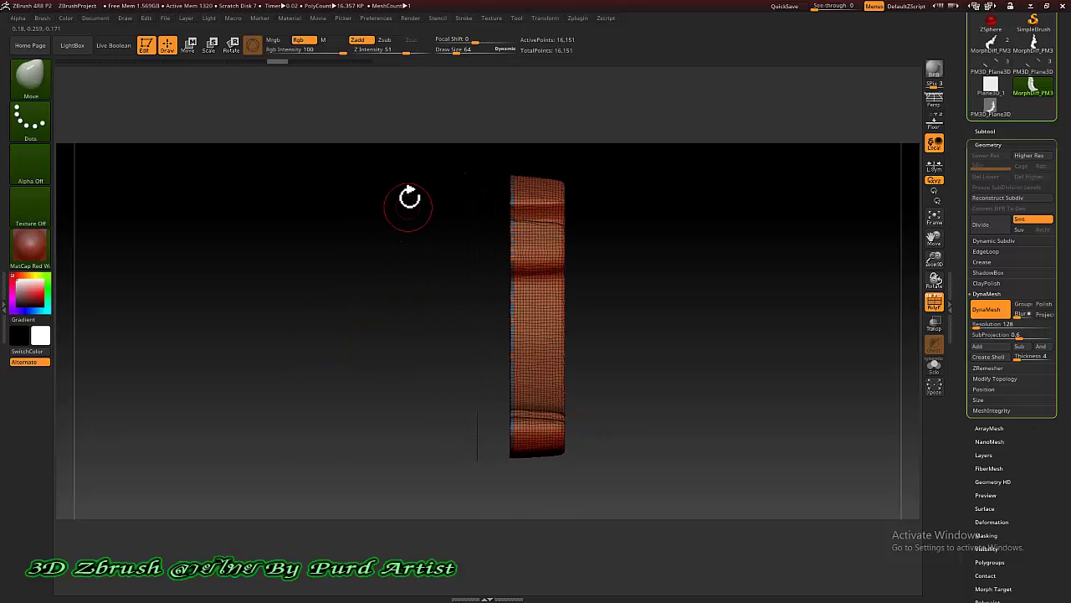
key(ctrl)
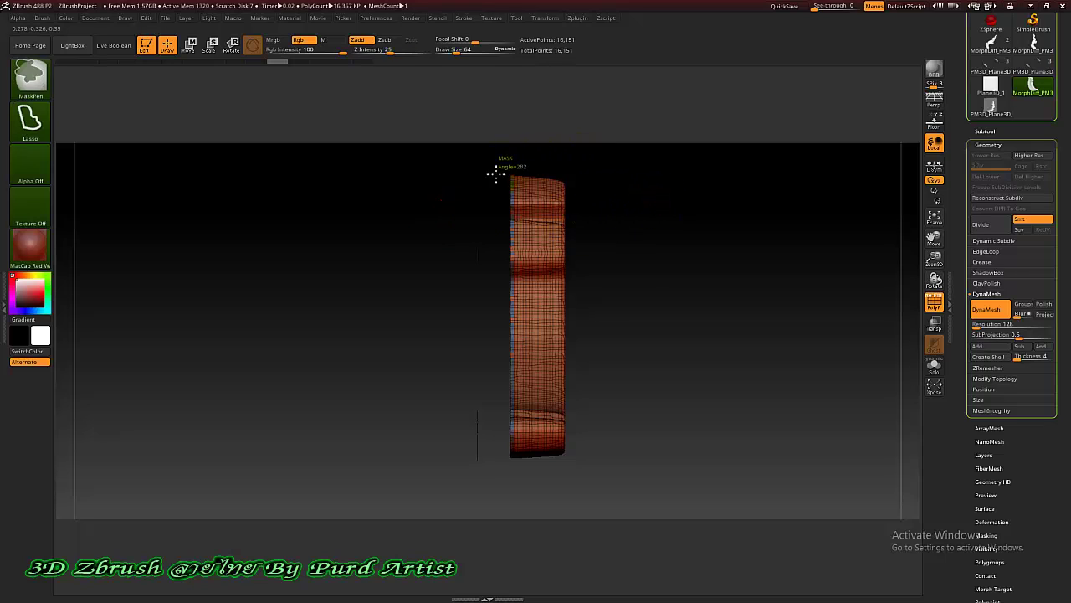
Lasso-mask the back flap and make the unmasked front part its own polygroup
mouse_move(496, 175)
ctrl+mouse_down()
mouse_move(493, 412)
mouse_move(591, 449)
ctrl+mouse_up()
mouse_move(371, 327)
mouse_down()
mouse_move(381, 335)
mouse_move(414, 311)
mouse_up()
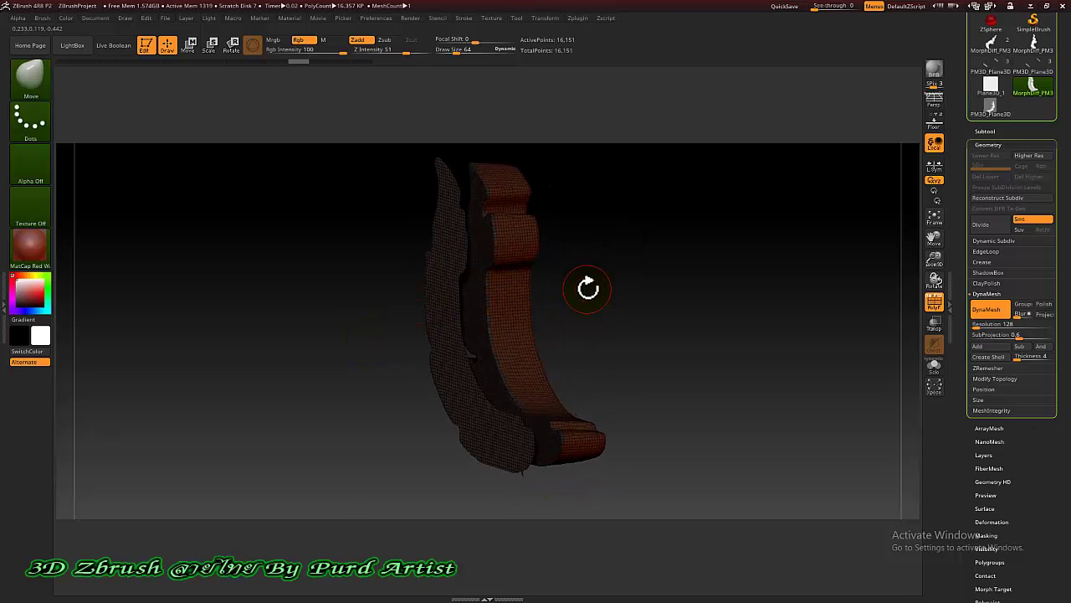
mouse_move(329, 319)
mouse_down()
mouse_move(371, 359)
mouse_move(346, 323)
mouse_move(353, 316)
mouse_up()
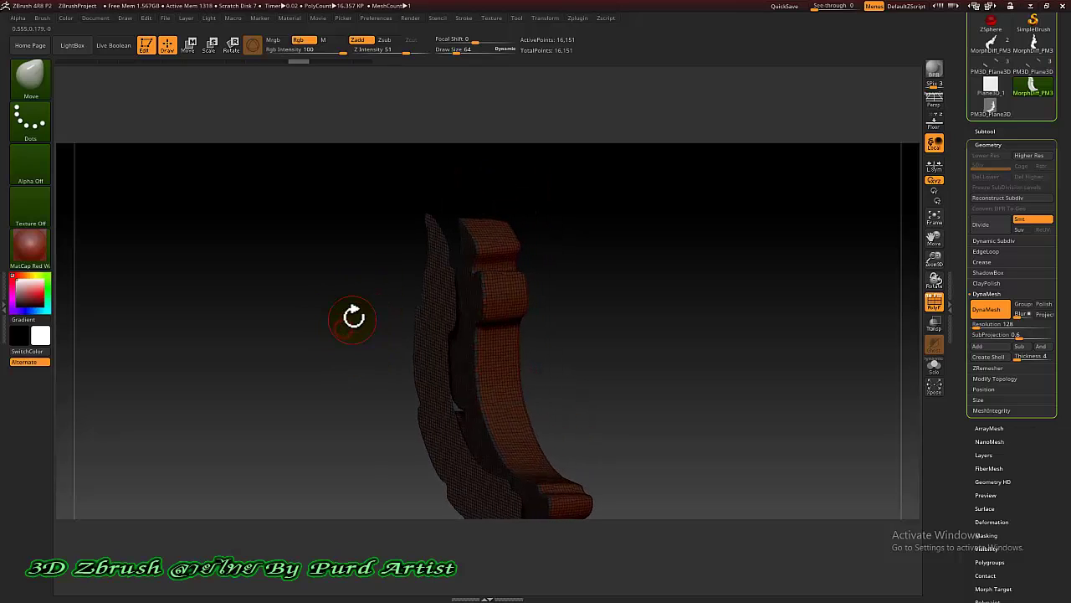
ctrl+click(369, 298)
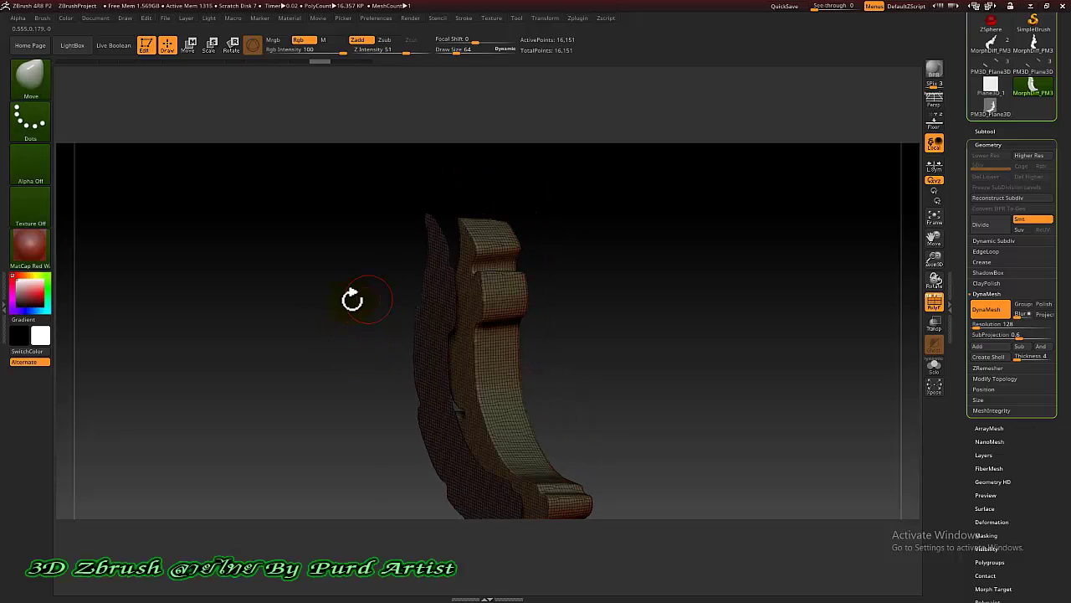
drag(320, 312, 357, 292)
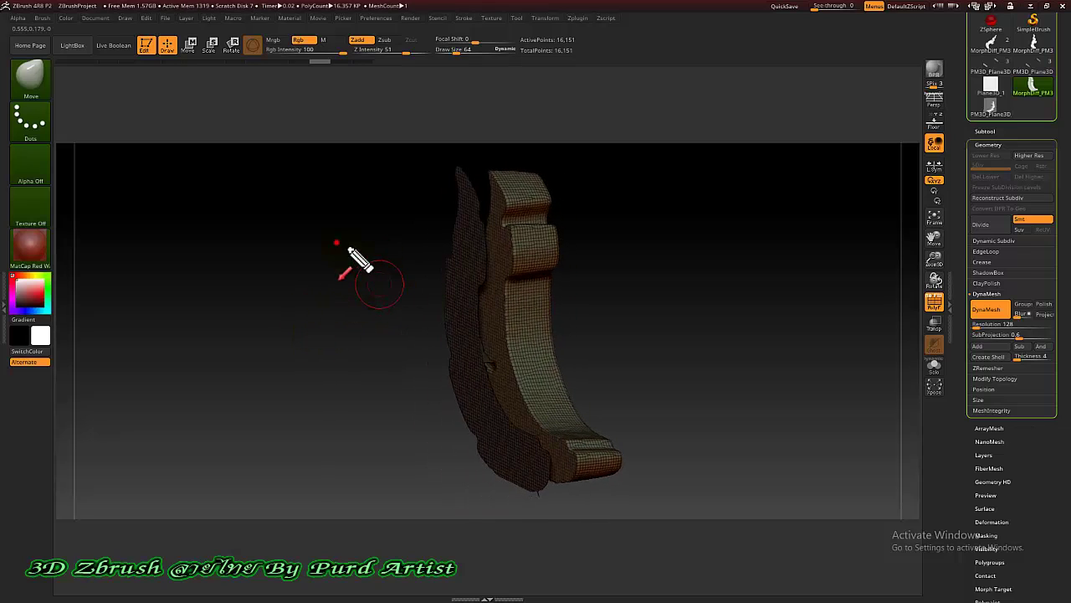
Hide the back flap group, leaving only the thick stepped front block at 9,783 points
drag(350, 249, 456, 285)
key(Escape)
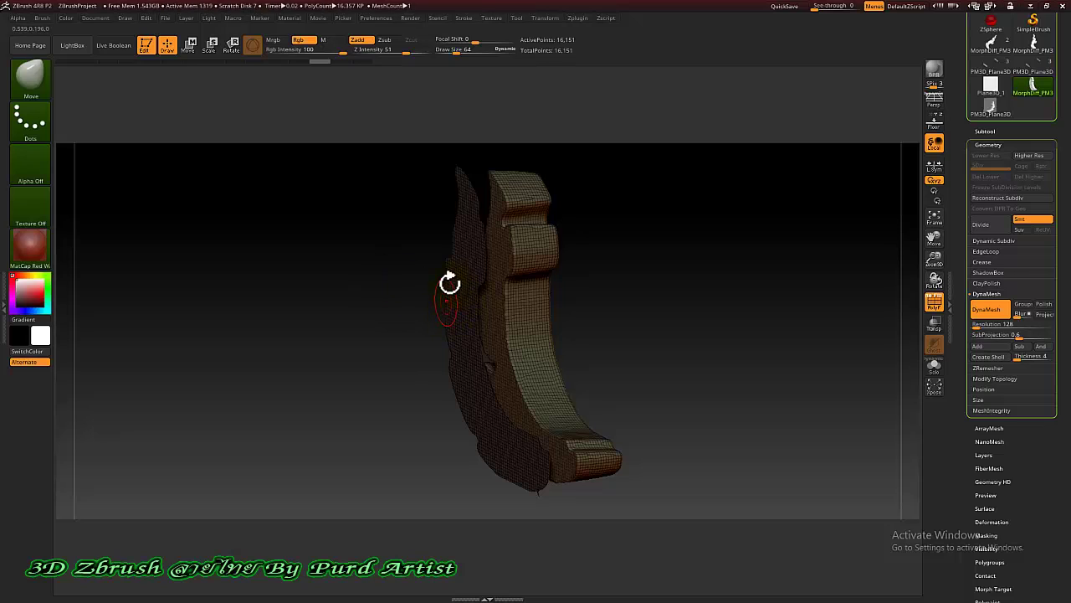
ctrl+shift+click(454, 283)
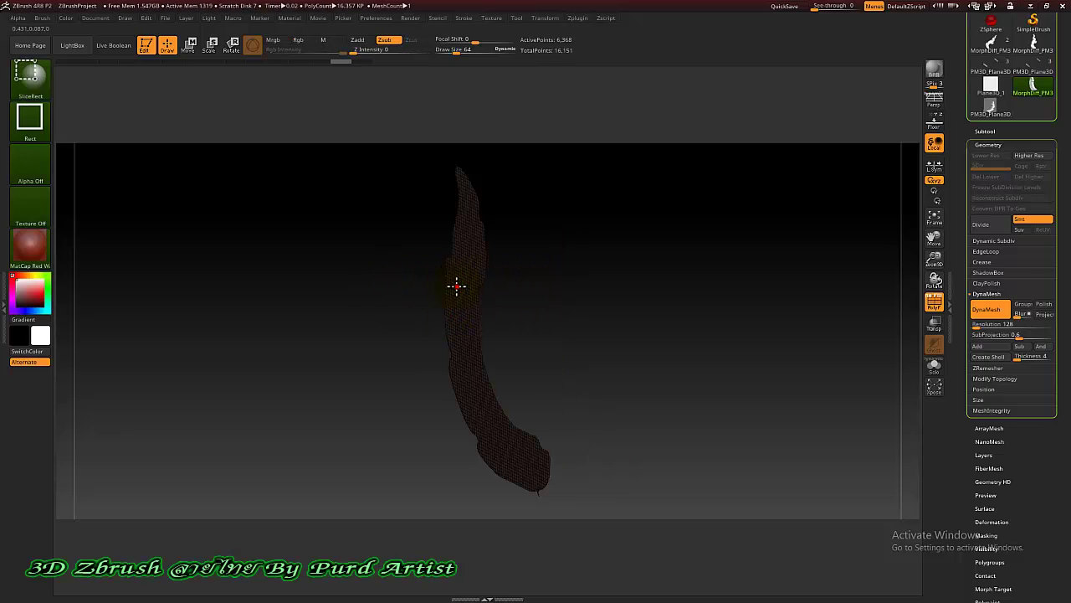
ctrl+shift+click(455, 288)
mouse_move(408, 288)
mouse_down()
mouse_move(376, 287)
mouse_move(373, 272)
mouse_up()
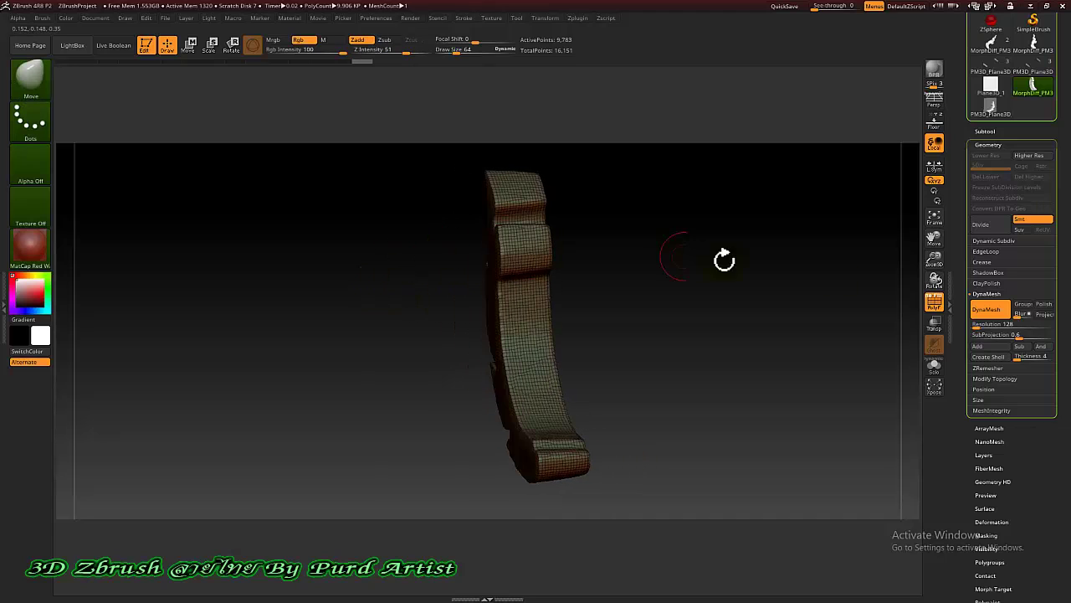
Apply Del Hidden in Modify Topology, then check the 9,783-point crescent from side and front
drag(958, 285, 959, 248)
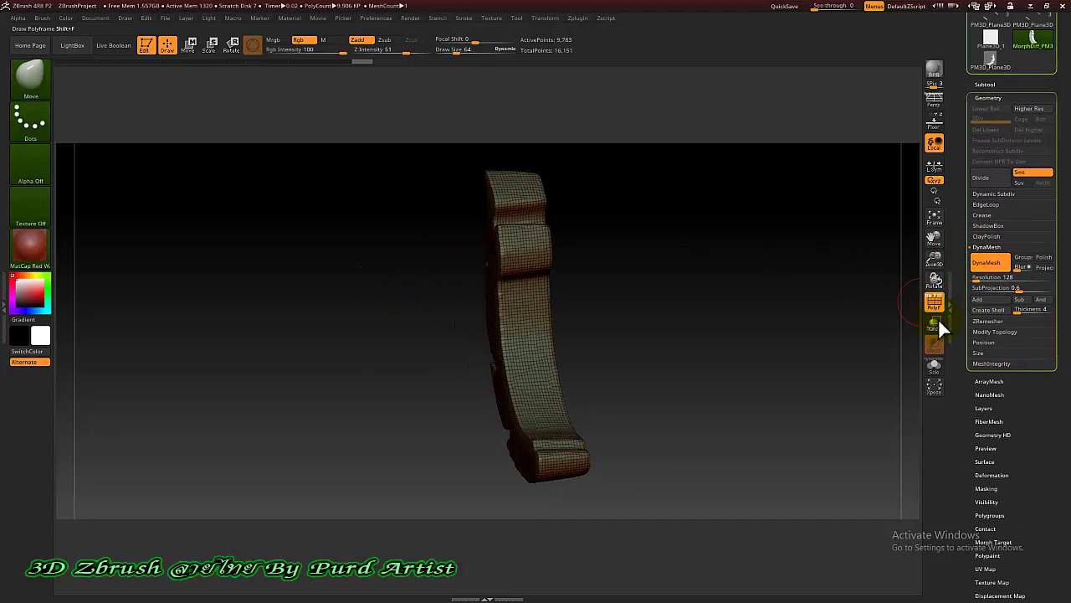
click(986, 332)
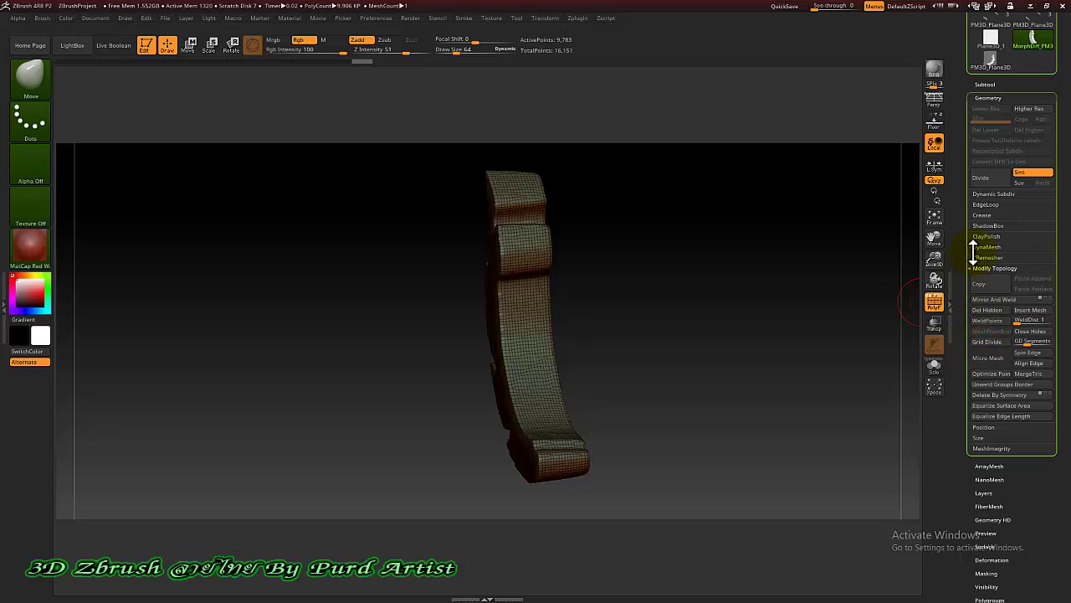
click(975, 310)
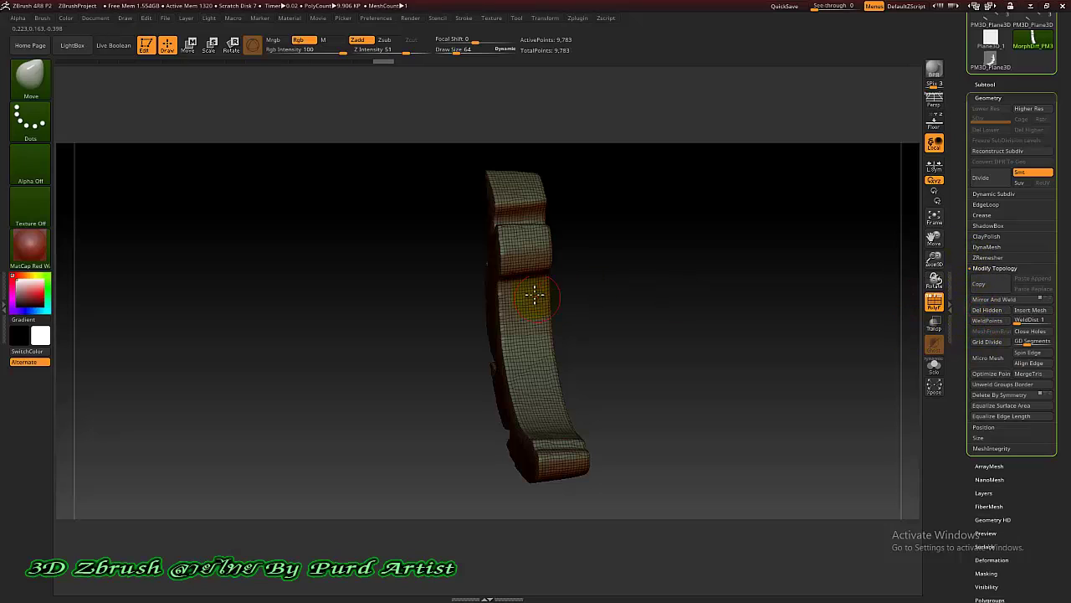
mouse_move(355, 296)
mouse_down()
mouse_move(388, 293)
mouse_move(385, 285)
mouse_up()
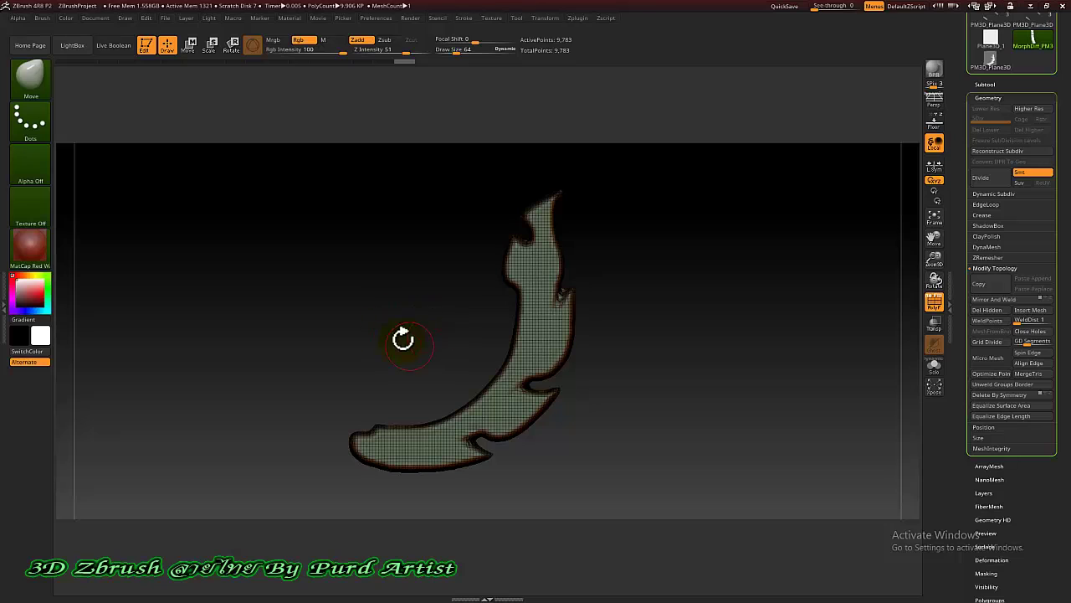
mouse_move(414, 329)
shift+mouse_down()
mouse_move(400, 322)
mouse_move(423, 286)
shift+mouse_up()
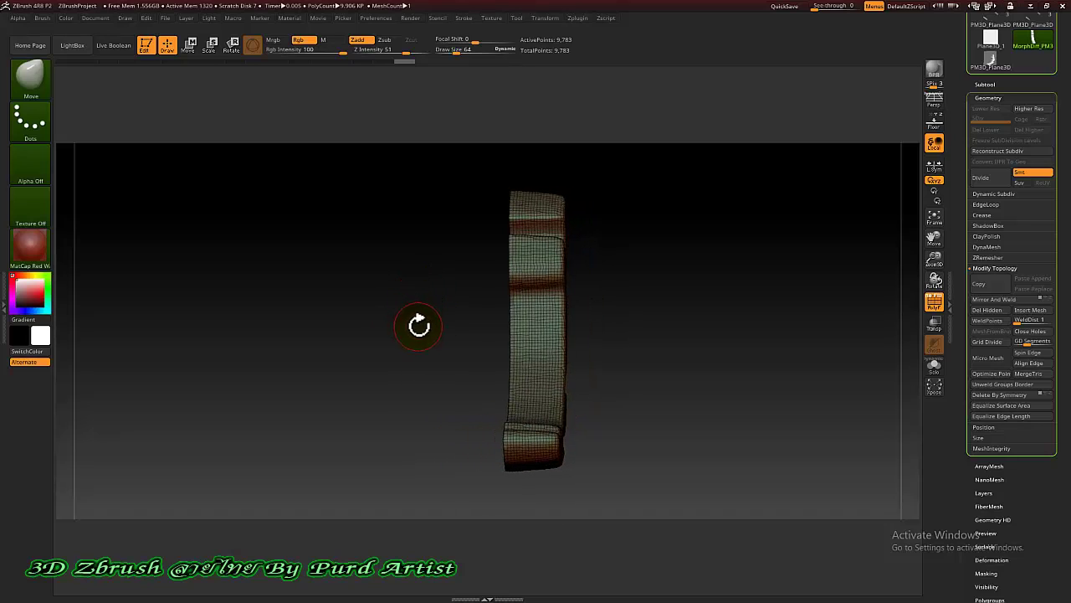
Turn off the Polyframe wireframe and tilt the crescent flame block to a curved top view
key(shift+f)
mouse_move(418, 376)
mouse_down()
mouse_move(366, 275)
mouse_move(376, 299)
mouse_move(521, 402)
mouse_move(545, 400)
mouse_move(401, 342)
mouse_up()
alt+drag(299, 226, 368, 333)
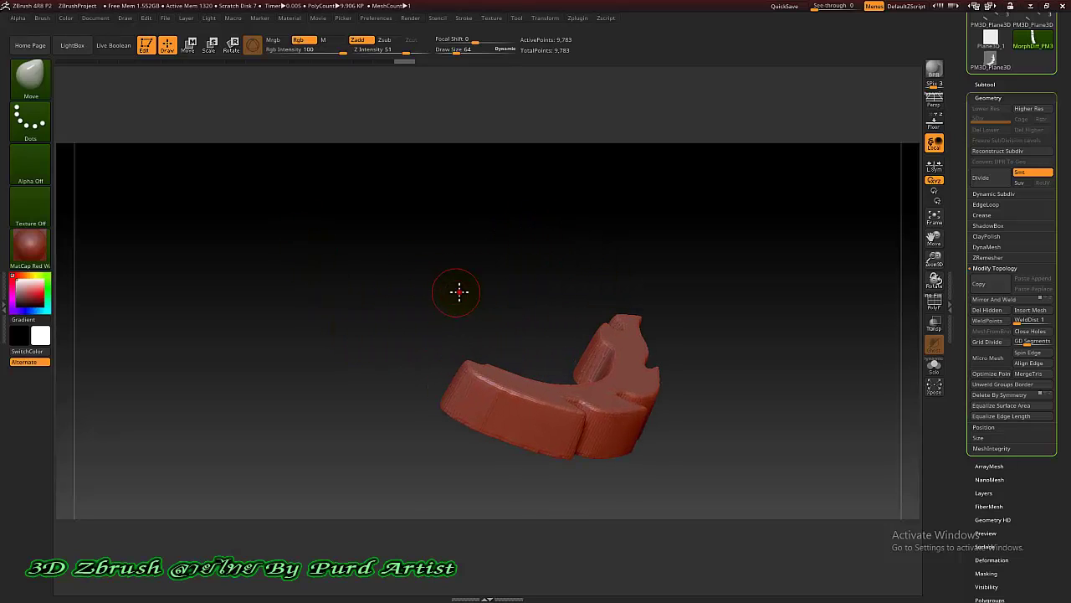
Level the flame block in side view and switch the active brush to SliceRect
mouse_move(459, 291)
mouse_down()
mouse_move(409, 234)
mouse_move(363, 246)
mouse_move(395, 250)
mouse_up()
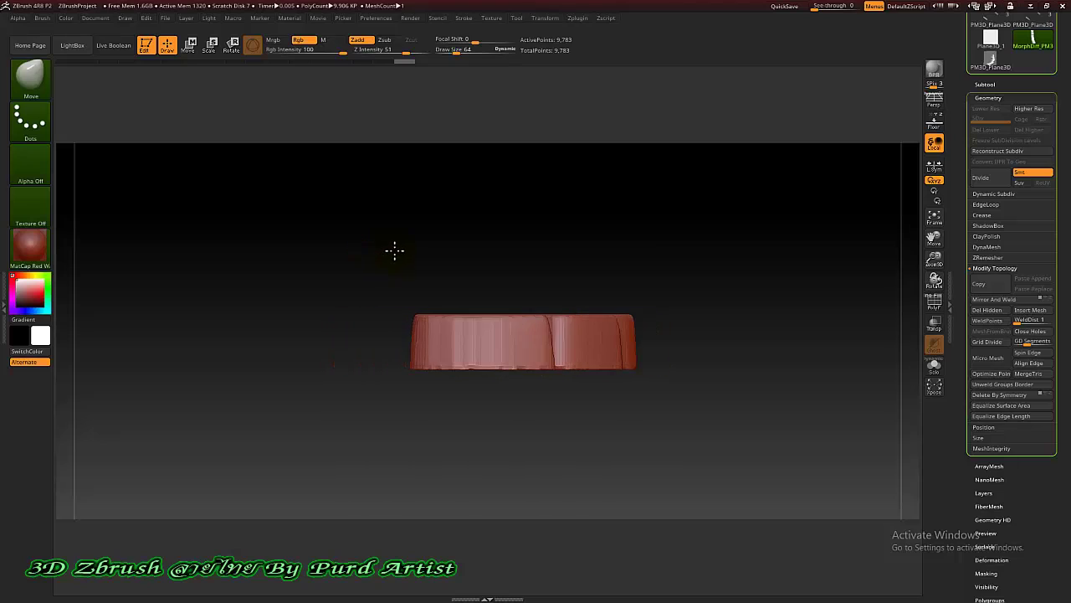
shift+drag(330, 280, 402, 282)
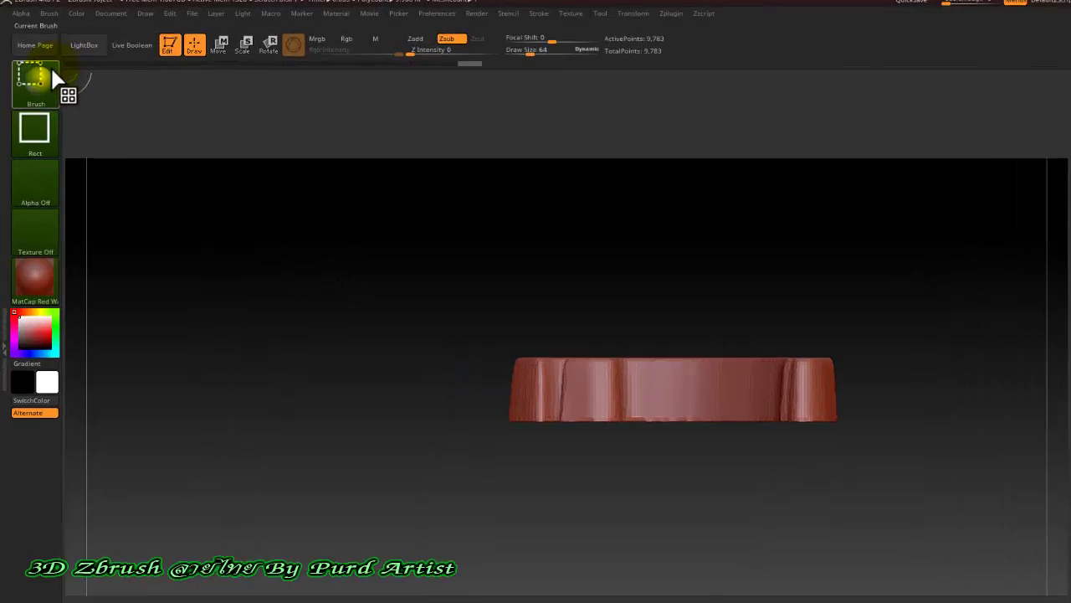
ctrl+shift+click(30, 76)
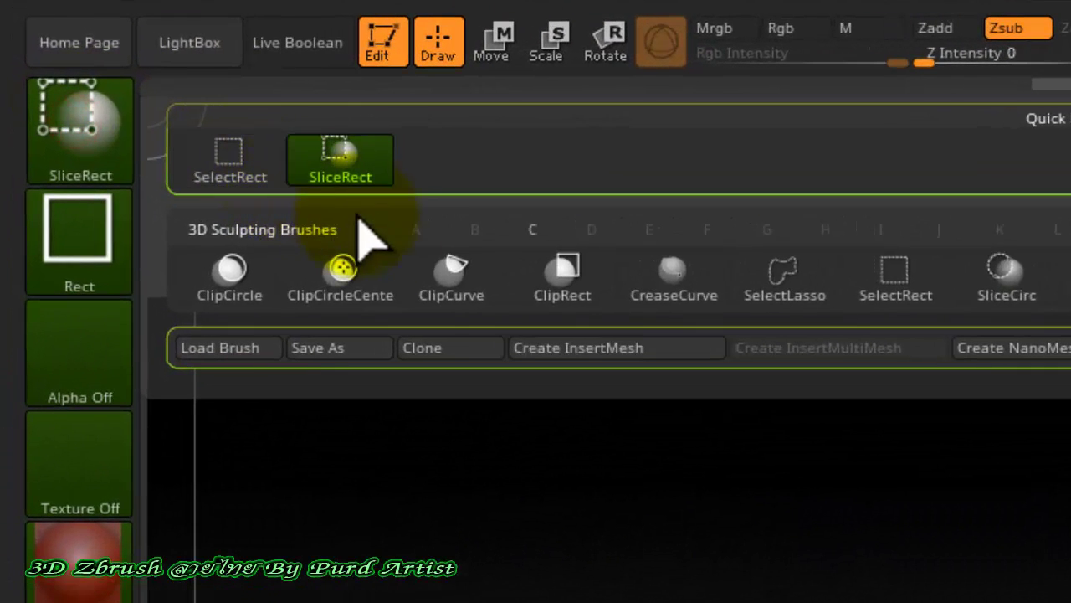